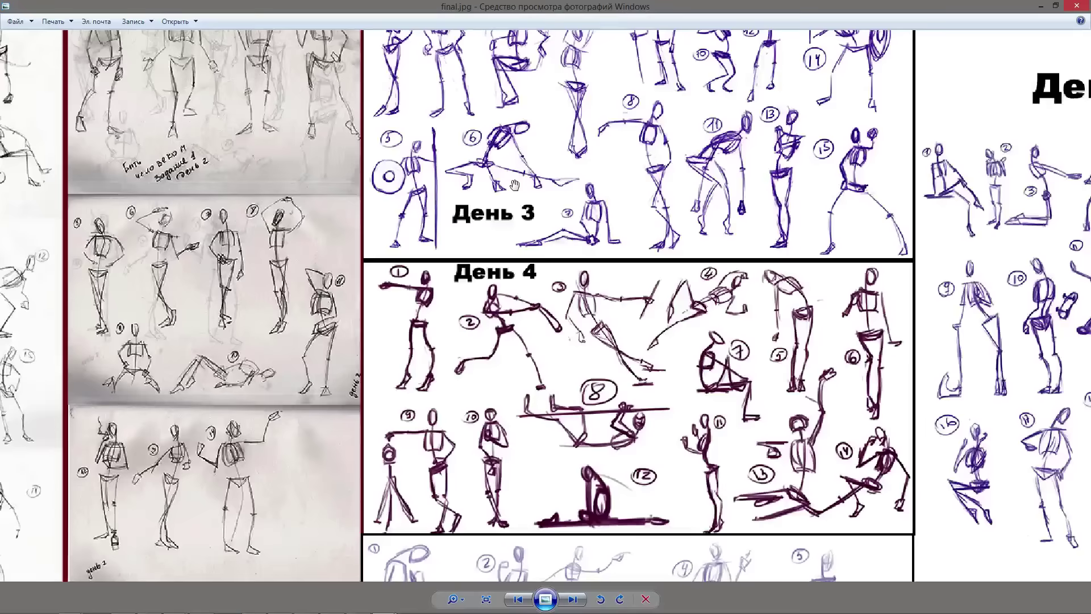
Step: Examine the figure sketches for days 1 to 6 in final.jpg, both close up and as a whole sheet
left_click_drag(427, 326, 648, 239)
scroll(648, 239, "down", 1)
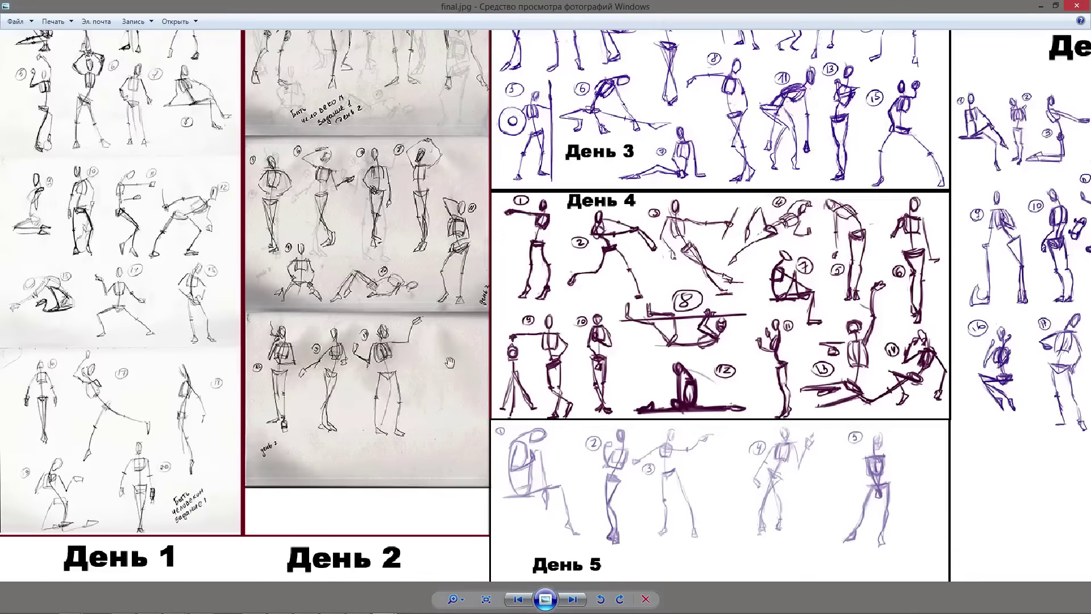
scroll(533, 286, "down", 2)
scroll(214, 435, "up", 3)
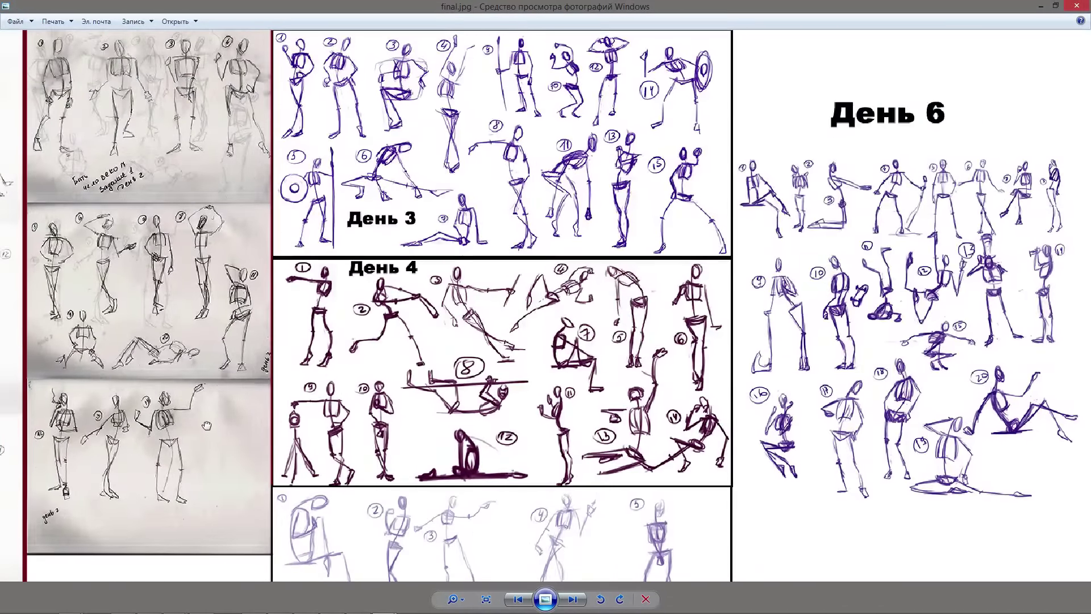
left_click_drag(270, 433, 521, 315)
scroll(521, 314, "down", 2)
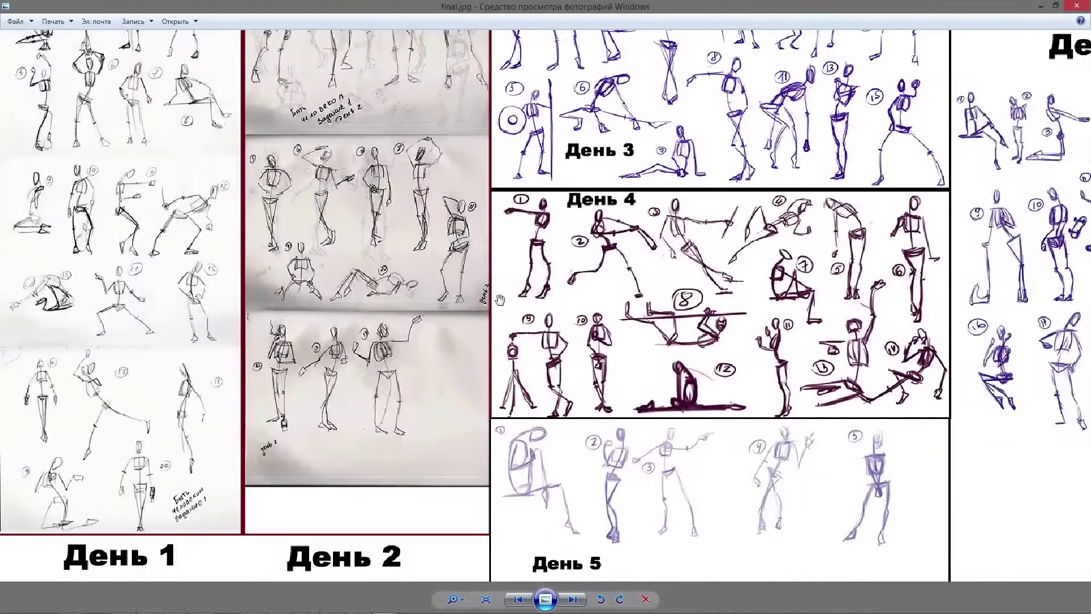
scroll(242, 318, "down", 1)
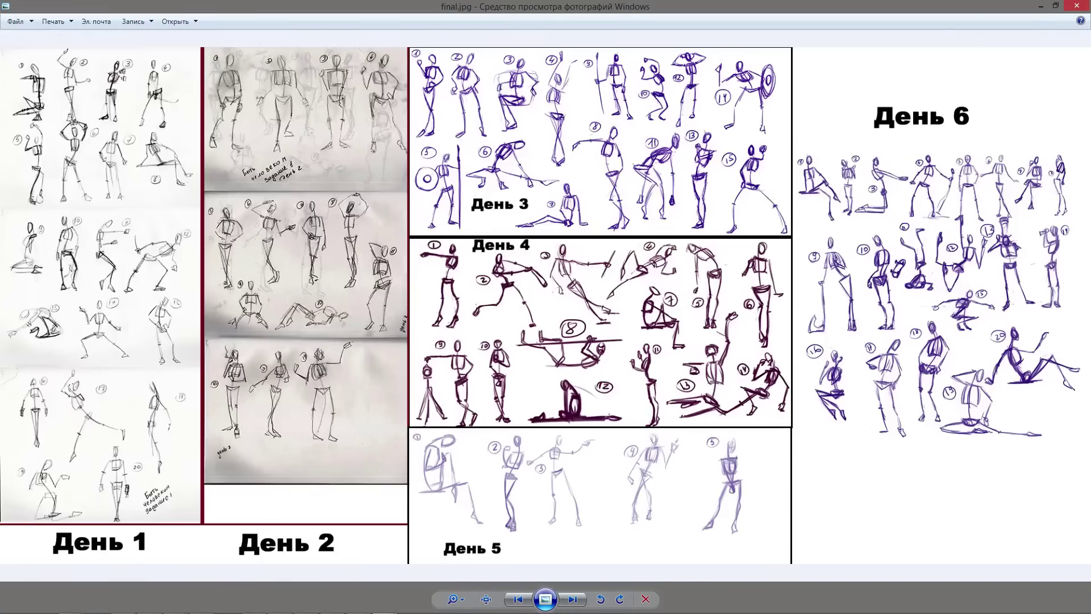
Step: Look through the participant's separate drawing images, including 3.jpg, 4.jpg and 6.jpg, up to final.jpg
left_click(1076, 6)
left_click(730, 146)
double_click(730, 145)
key("Right")
key("Right")
key("Right")
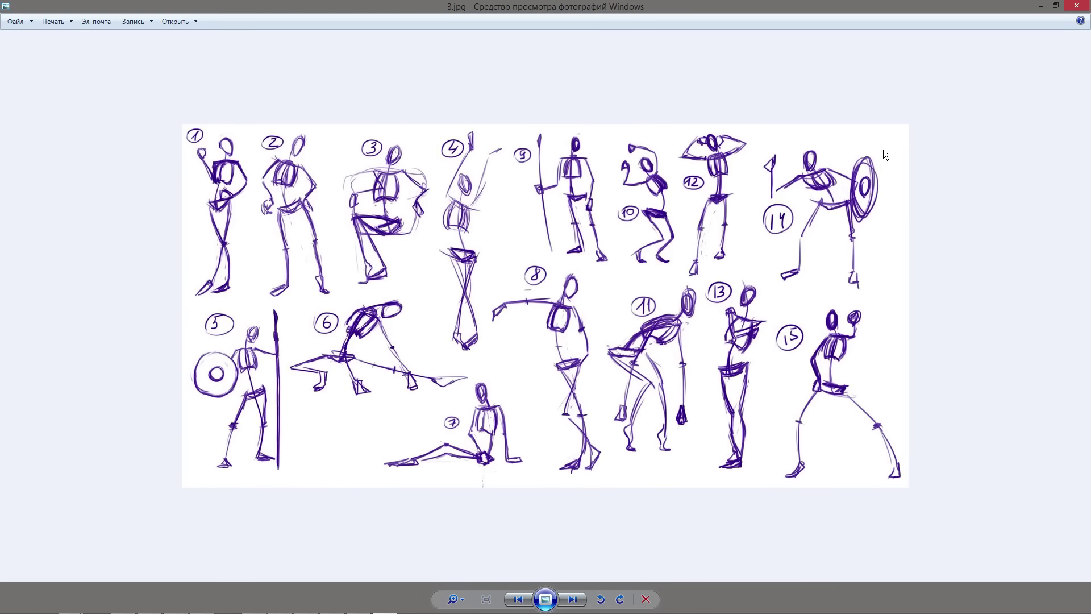
key("Right")
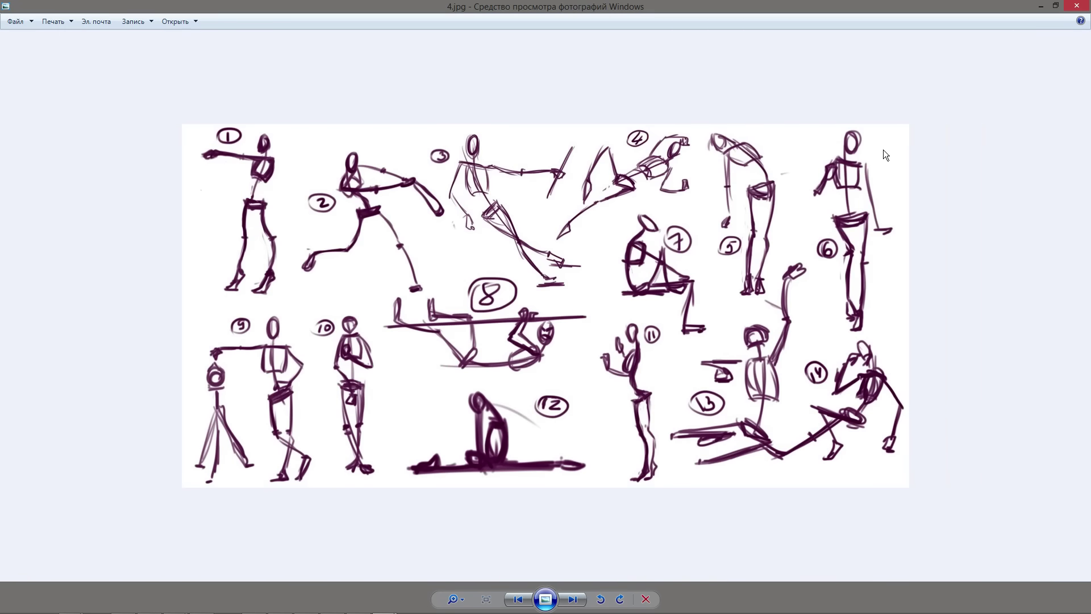
key("Right")
key("Right")
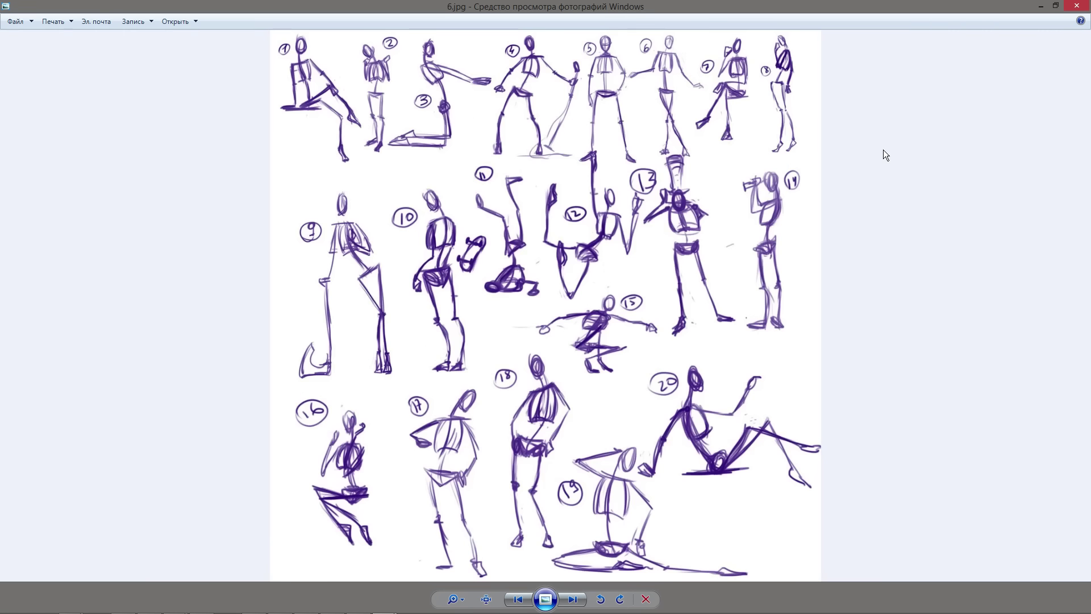
key("Right")
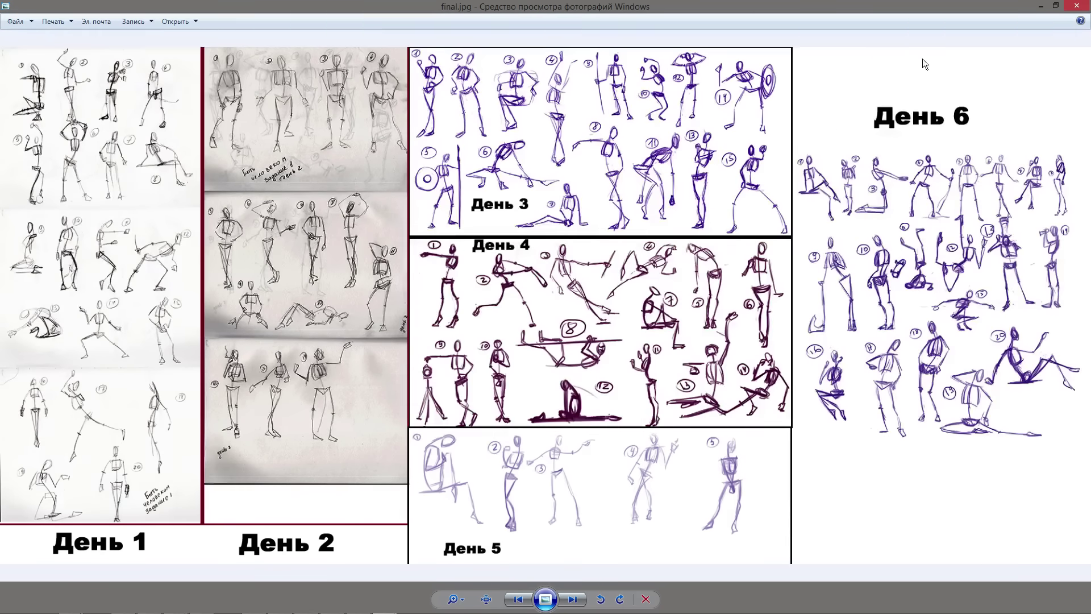
Step: Go back to the list of participant folders, open the next participant's folder and view 1-1.jpg
left_click(1077, 7)
left_click(10, 89)
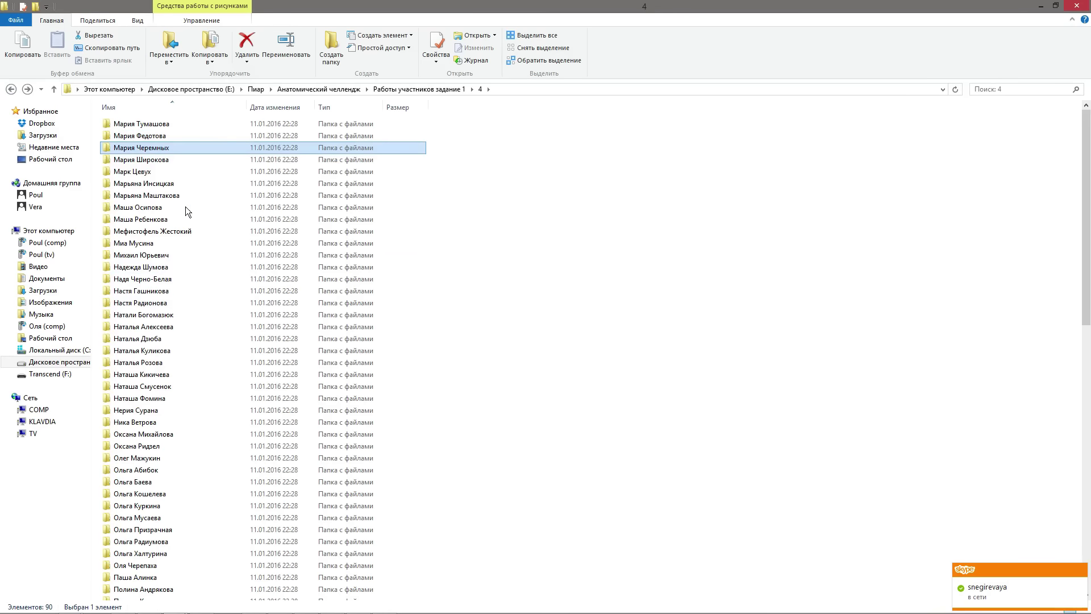
left_click(169, 160)
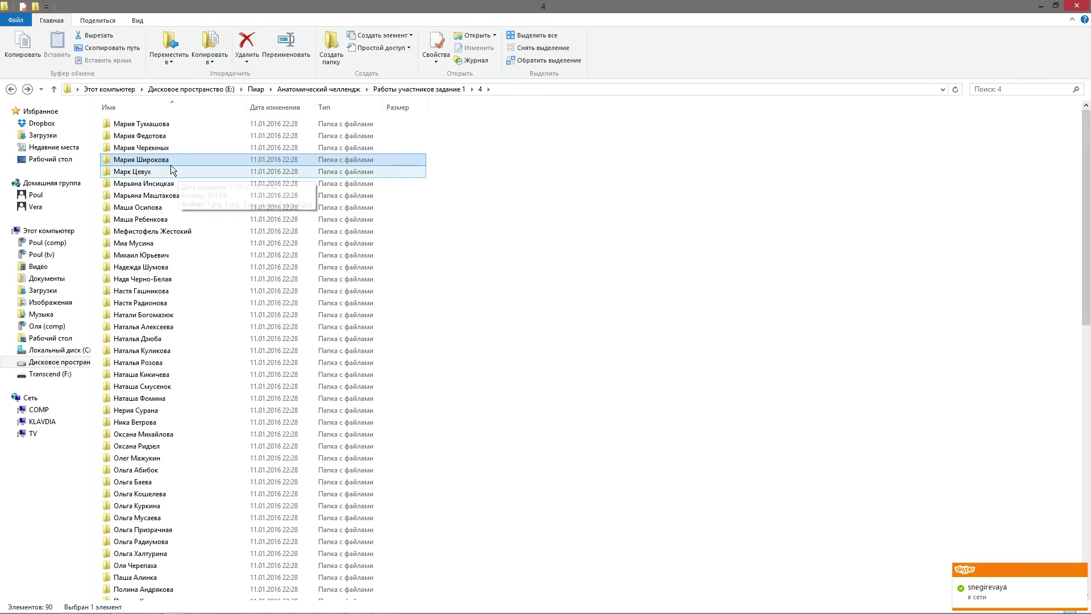
double_click(169, 162)
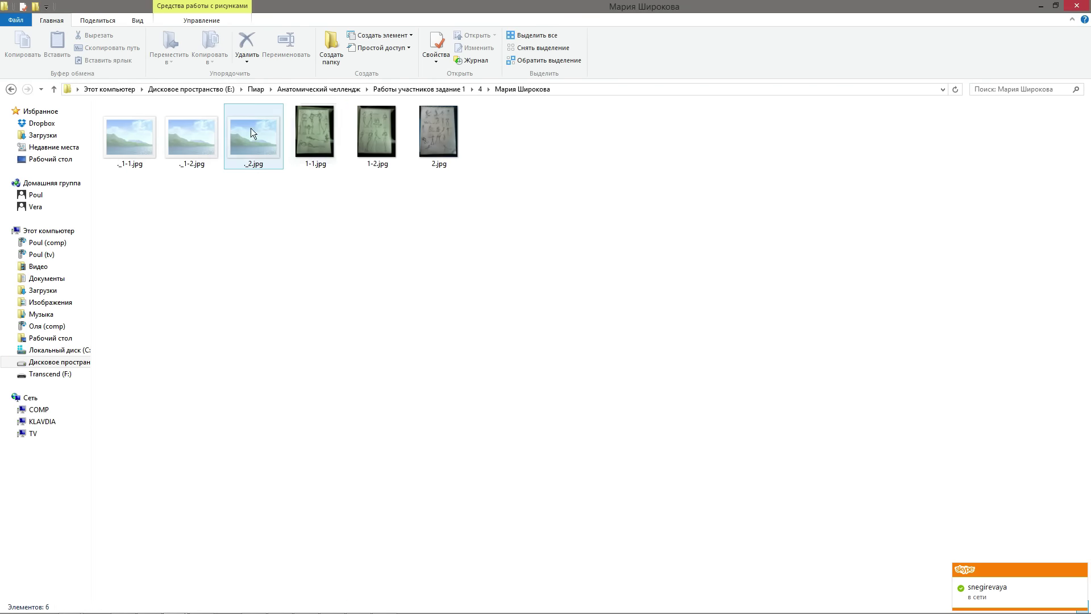
double_click(311, 135)
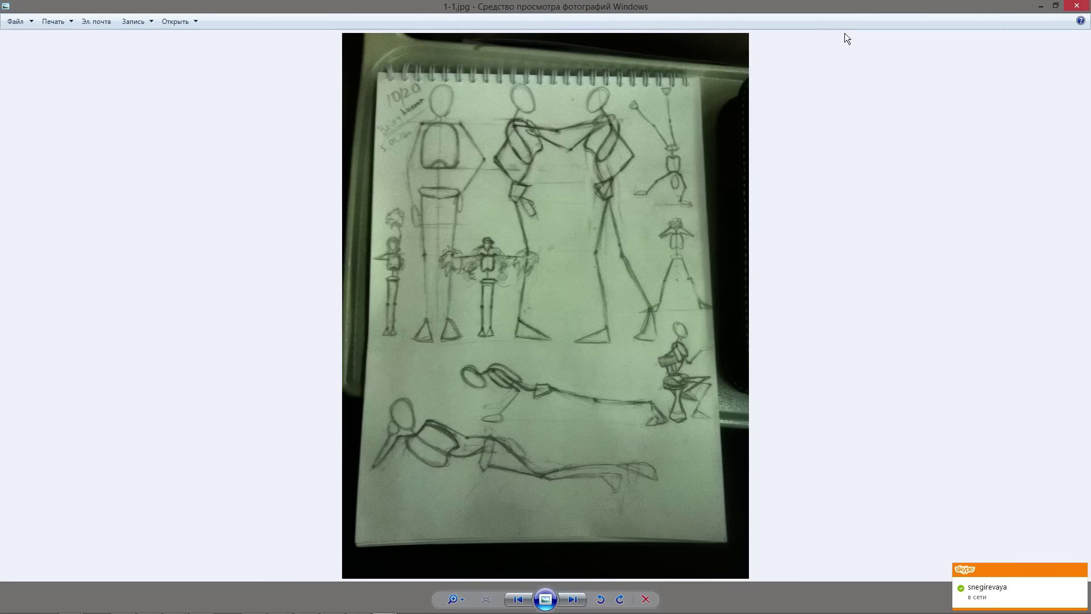
Step: Review the sketch pages 1-2.jpg and 2.jpg and return to 1-1.jpg
key("Right")
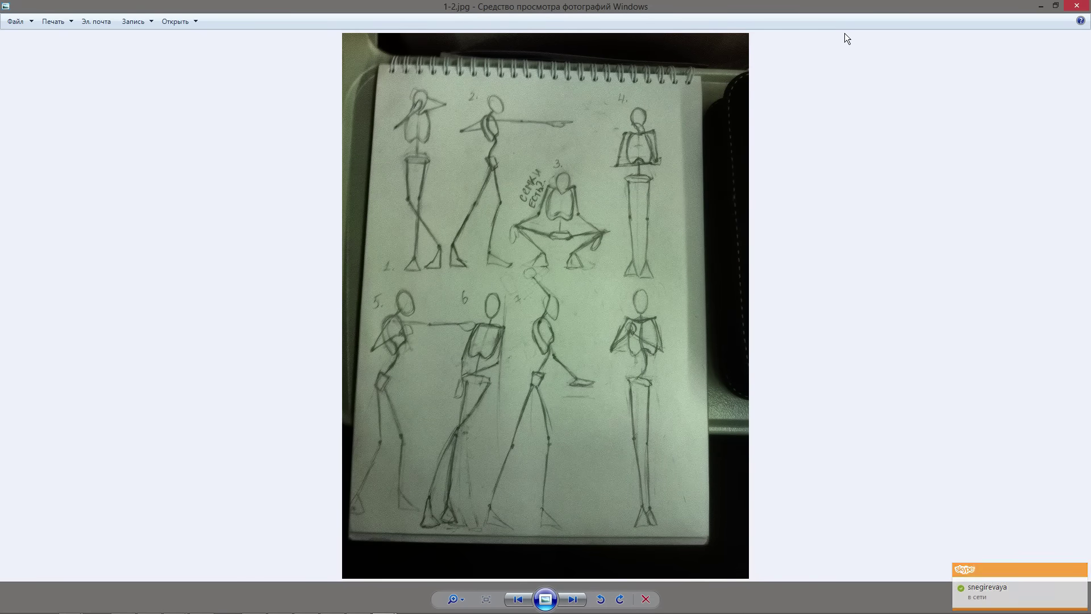
key("Right")
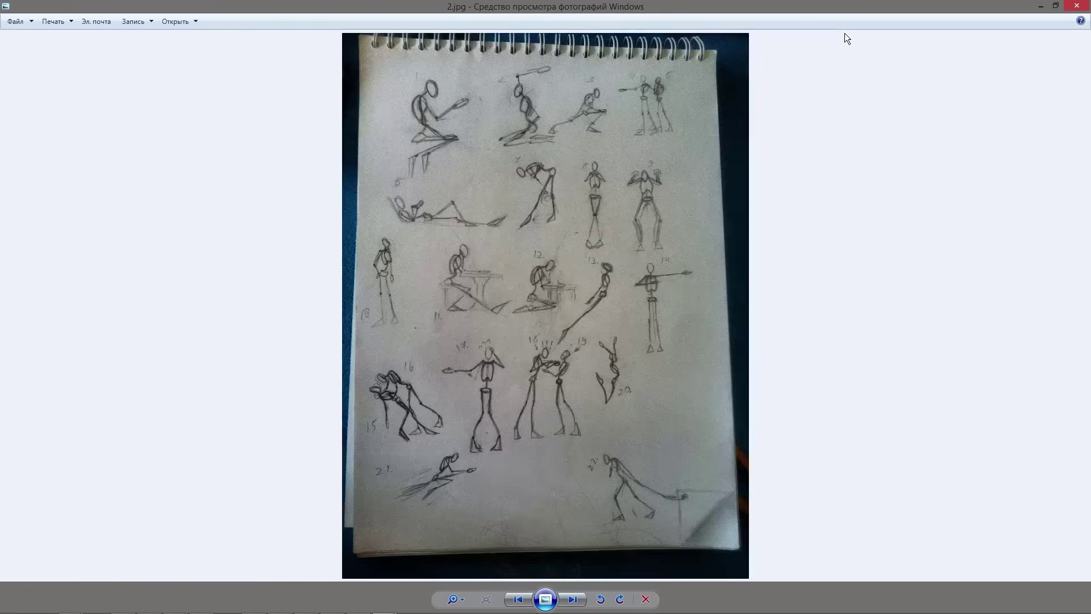
key("Right")
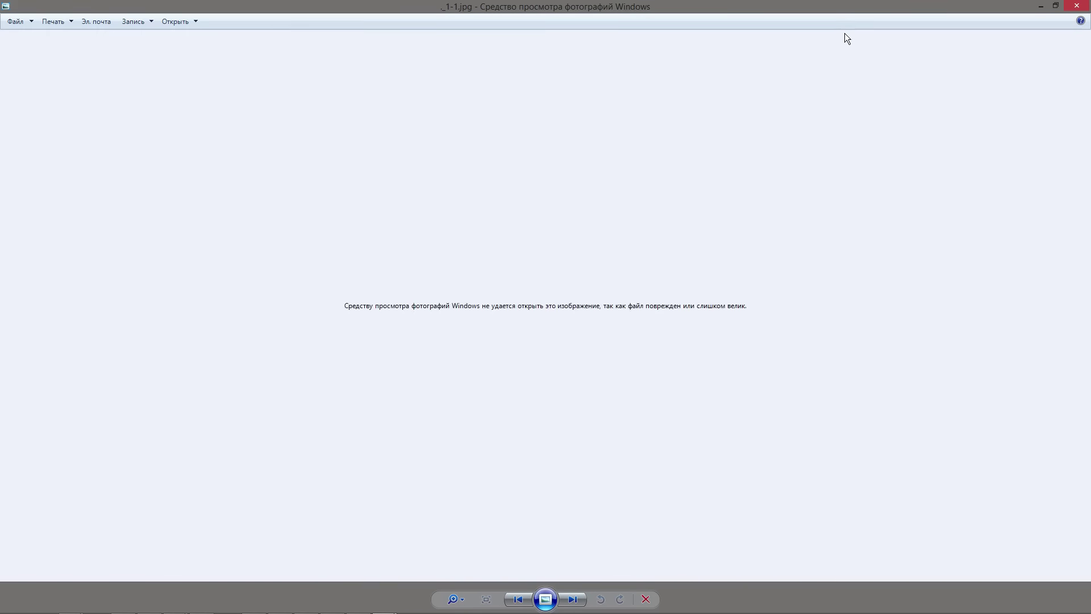
key("Left")
key("Left")
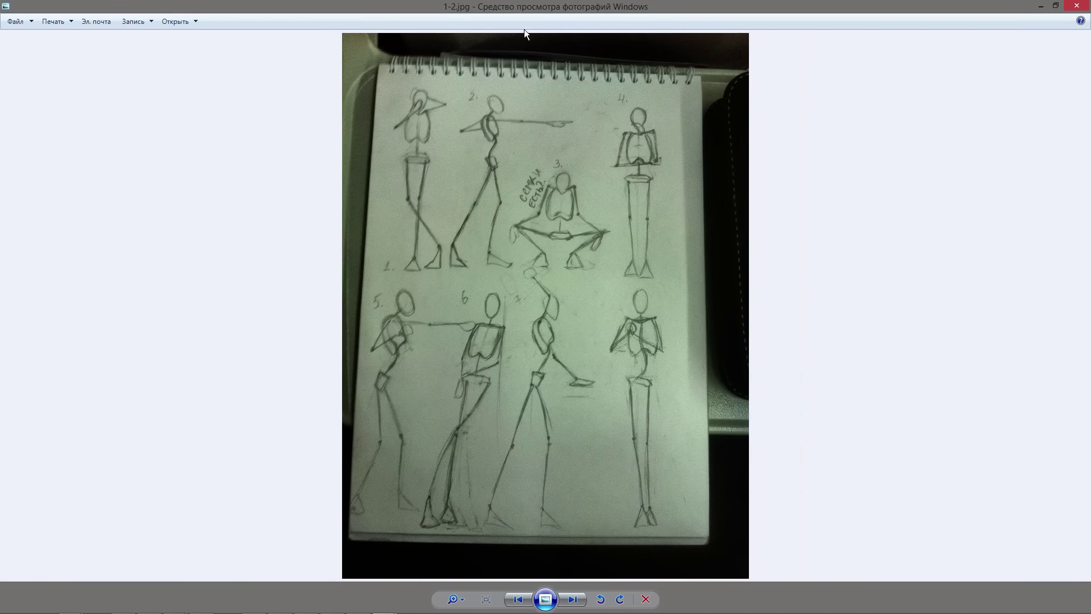
key("Left")
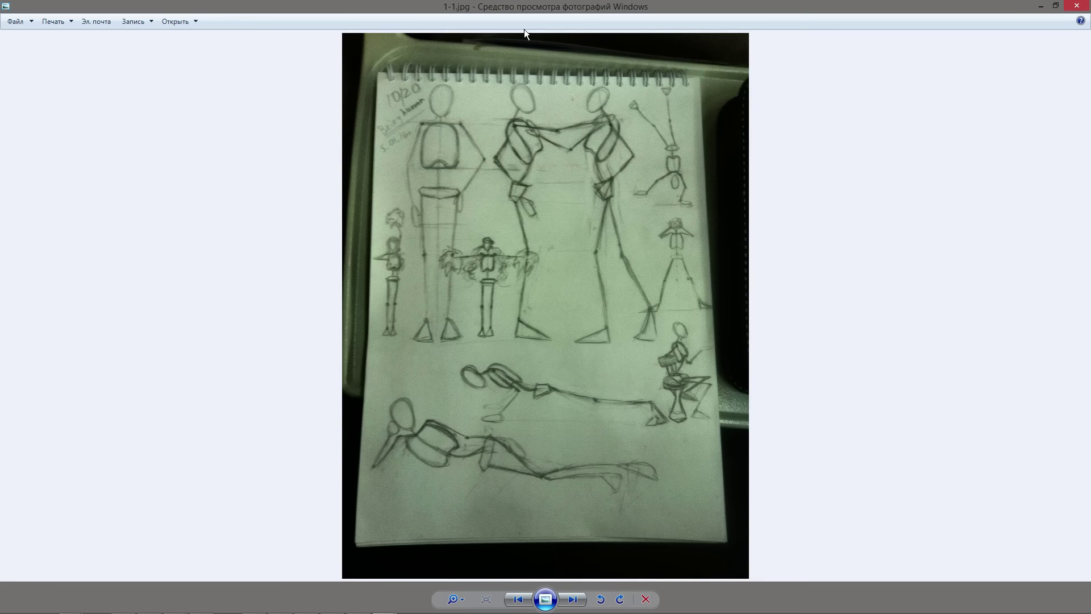
Step: Open 1-1.jpg in Adobe Photoshop CS6
right_click(663, 186)
mouse_move(688, 197)
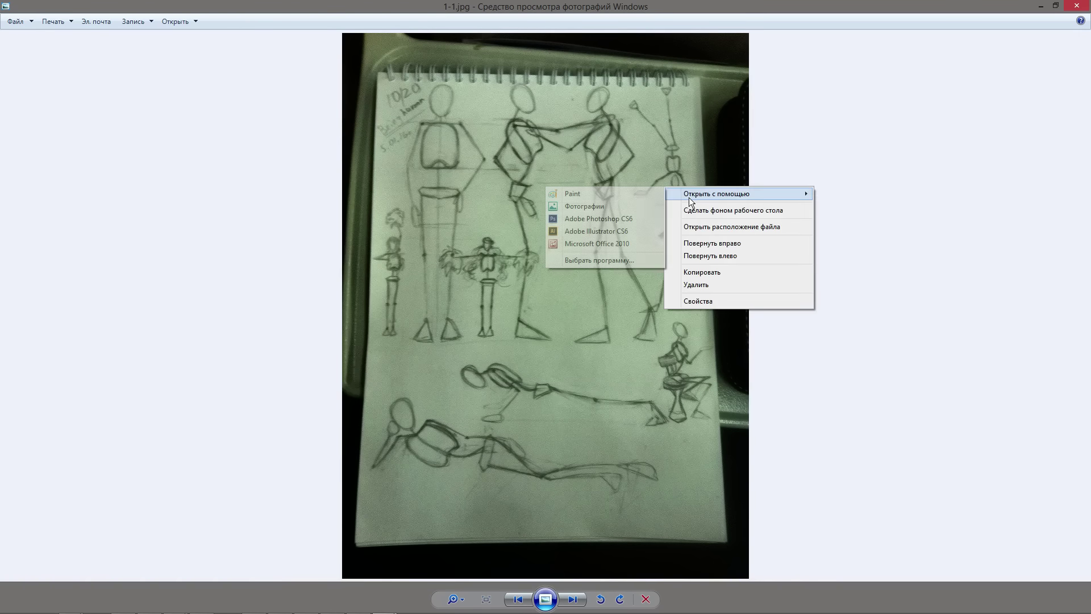
left_click(590, 219)
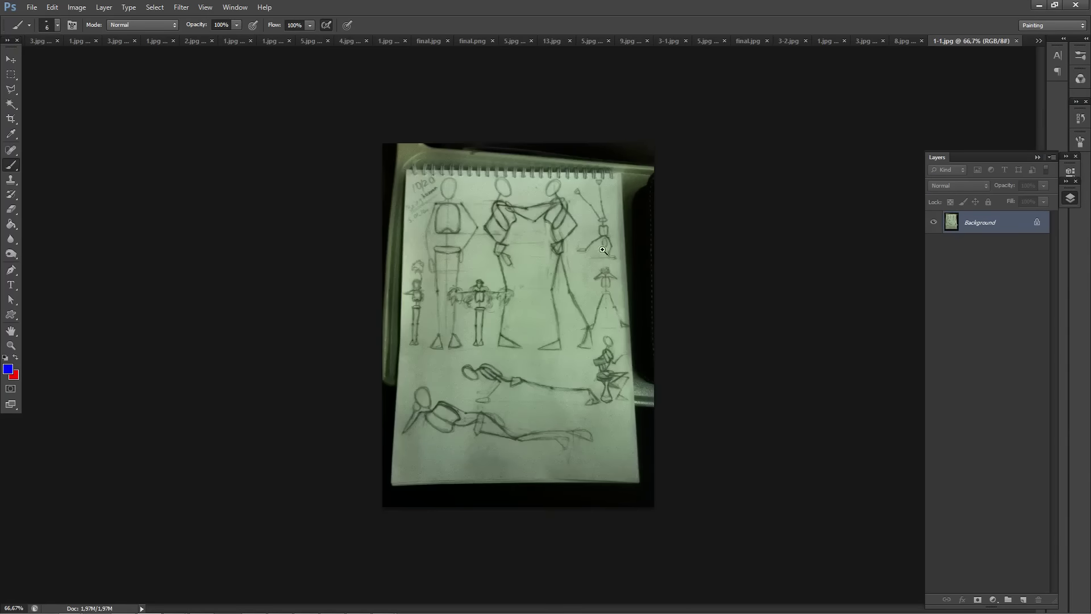
Step: Draw a vertical blue balance line through the upside-down figure in the page's upper right area
scroll(643, 211, "up", 4)
left_click_drag(642, 211, 456, 426)
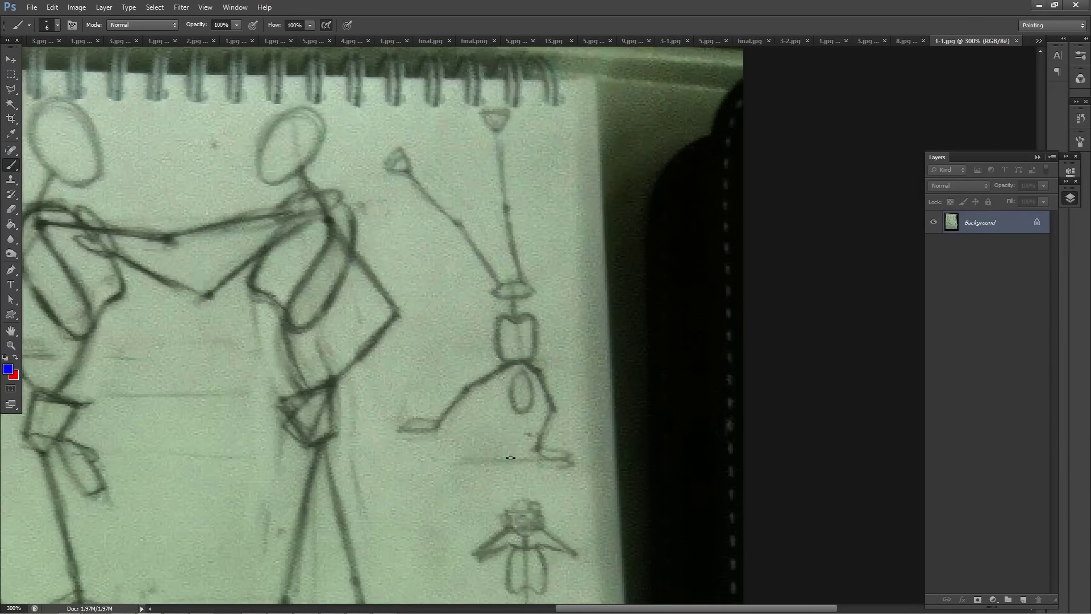
mouse_move(513, 457)
left_mouse_down()
mouse_move(500, 202)
mouse_move(514, 77)
left_mouse_up()
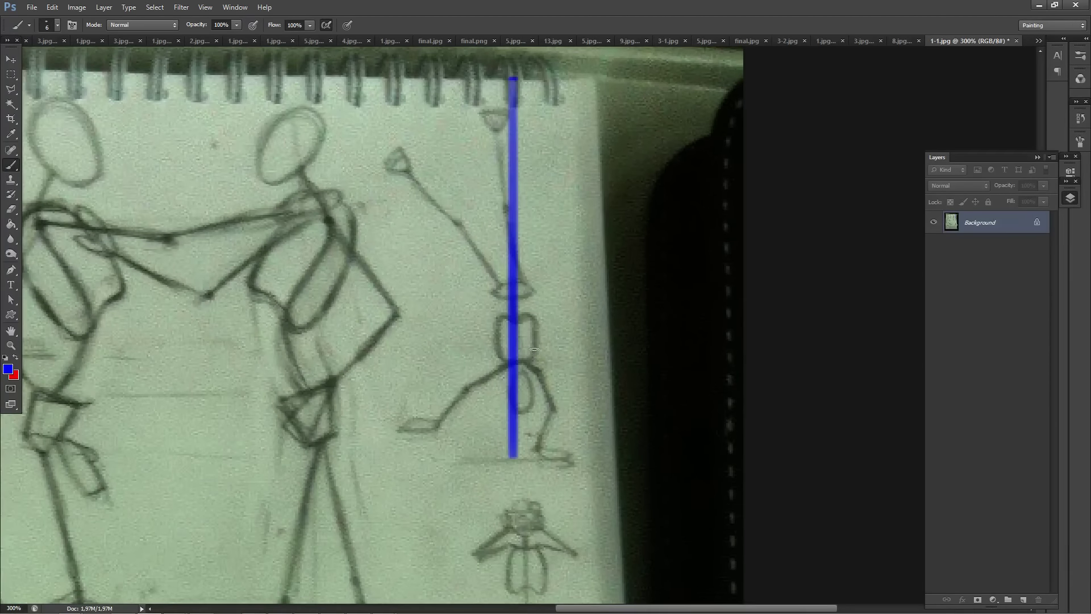
Step: Sketch the supporting arm with its hand and the tilted ribcage of the corrected handstand figure in blue
left_click_drag(548, 334, 535, 476)
key("ctrl+z")
mouse_move(538, 337)
left_mouse_down()
mouse_move(535, 458)
mouse_move(538, 442)
mouse_move(565, 458)
left_mouse_up()
mouse_move(502, 312)
left_mouse_down()
mouse_move(535, 338)
mouse_move(537, 278)
left_mouse_up()
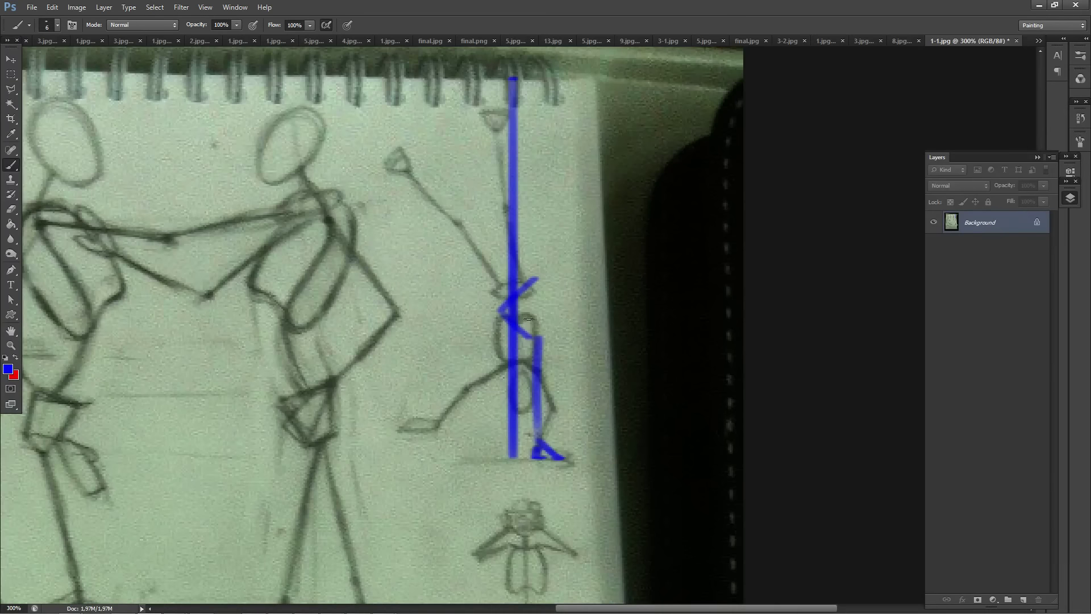
mouse_move(508, 319)
left_mouse_down()
mouse_move(523, 284)
mouse_move(501, 308)
mouse_move(533, 334)
mouse_move(561, 290)
mouse_move(537, 276)
left_mouse_up()
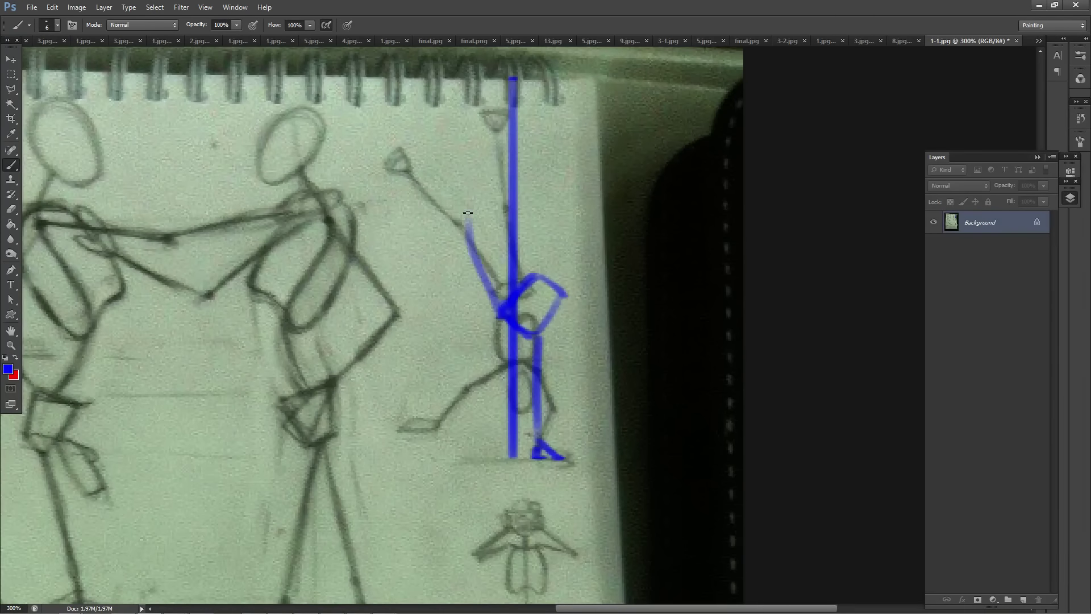
Step: Add the pelvis, raised legs and head to the corrected handstand figure along the balance line
mouse_move(497, 310)
left_mouse_down()
mouse_move(498, 225)
mouse_move(537, 212)
mouse_move(560, 257)
mouse_move(535, 237)
mouse_move(535, 254)
mouse_move(565, 248)
mouse_move(569, 230)
mouse_move(542, 244)
mouse_move(499, 86)
left_mouse_up()
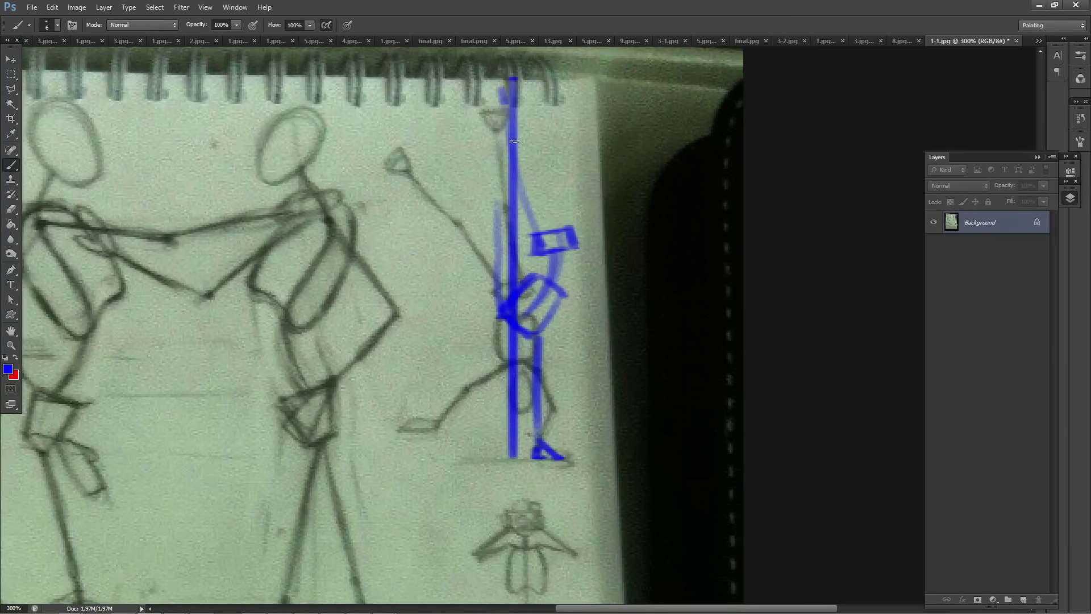
mouse_move(569, 228)
left_mouse_down()
mouse_move(510, 71)
mouse_move(566, 233)
left_mouse_up()
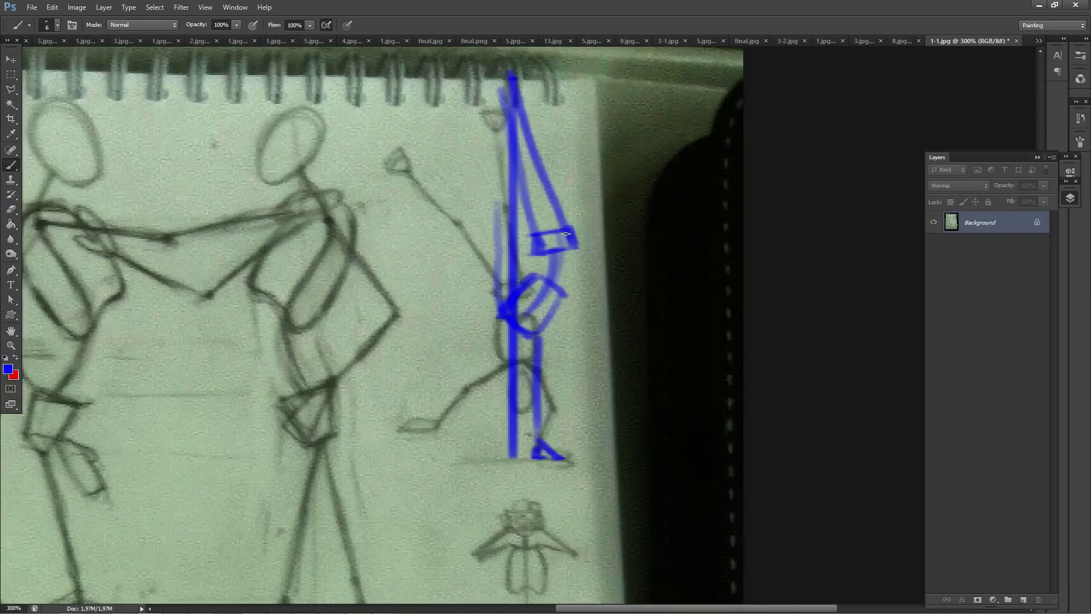
left_click_drag(492, 72, 535, 232)
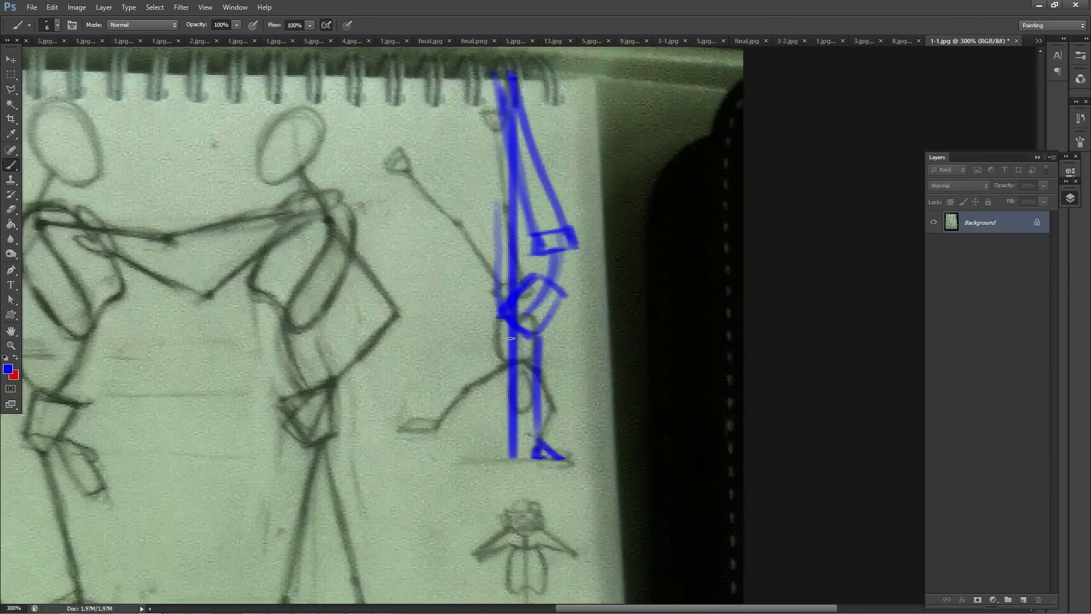
mouse_move(511, 338)
left_mouse_down()
mouse_move(520, 353)
mouse_move(511, 364)
left_mouse_up()
mouse_move(580, 236)
left_mouse_down()
mouse_move(606, 401)
mouse_move(620, 264)
left_mouse_up()
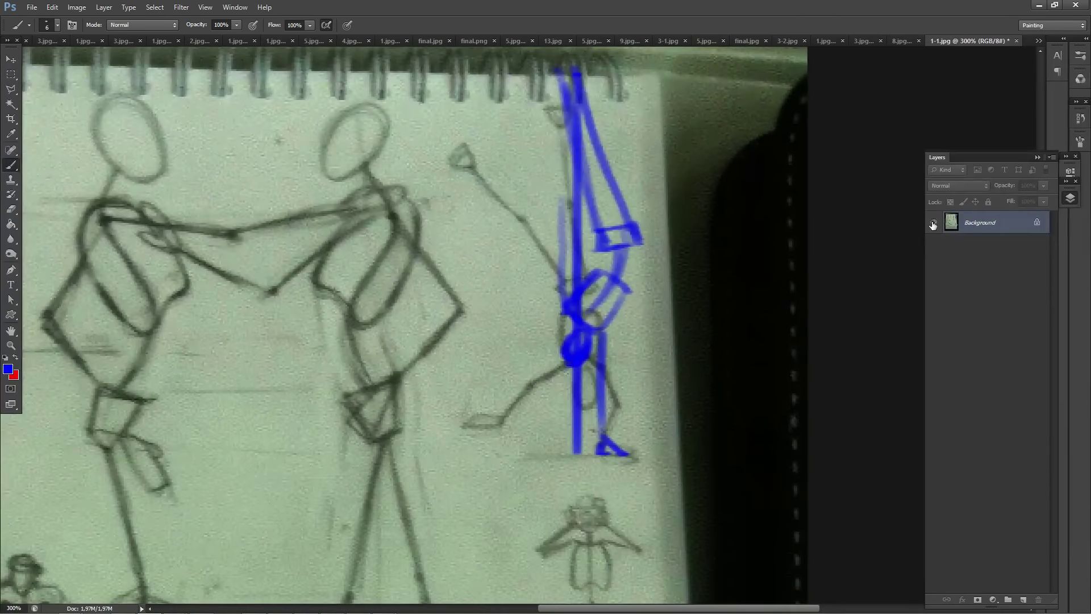
Step: Sketch a new blue figure's head, neck and contoured ribcage above the horizontal lying figure
key("ctrl+1")
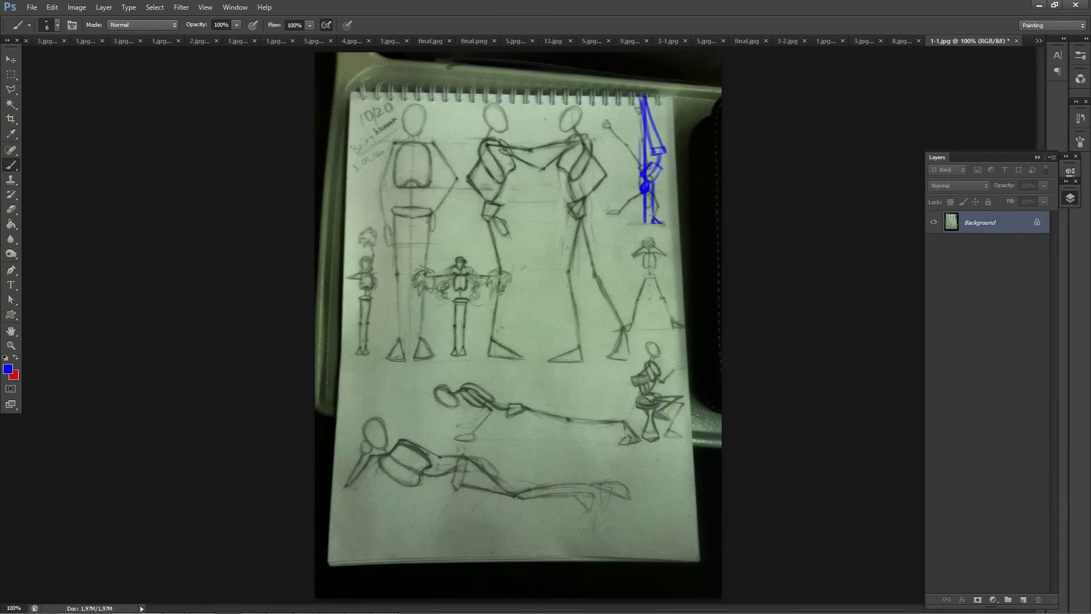
left_click(573, 388)
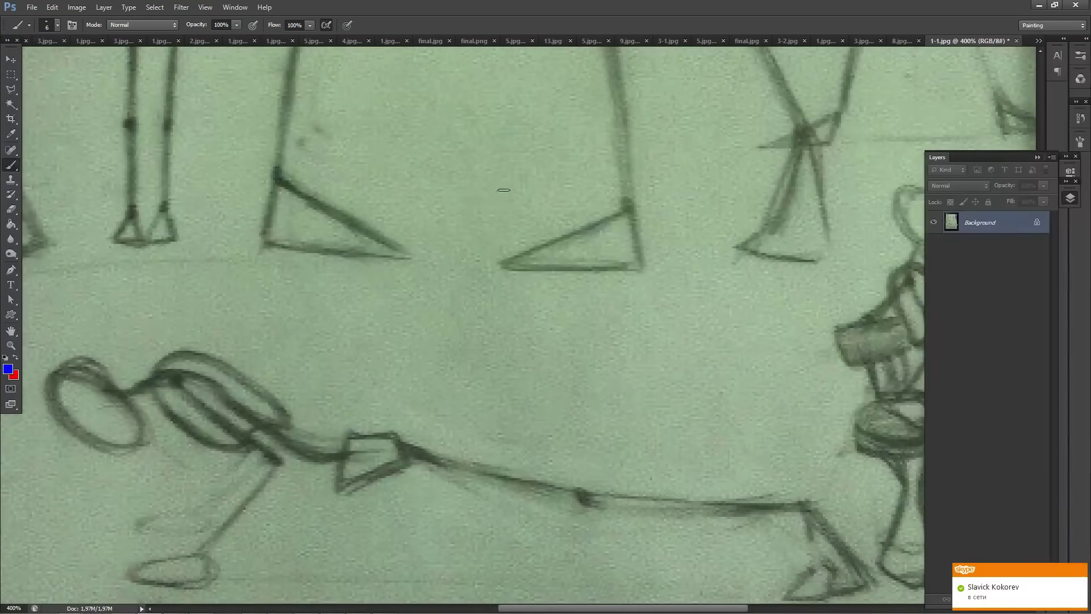
mouse_move(508, 266)
left_mouse_down()
mouse_move(511, 169)
mouse_move(571, 272)
mouse_move(508, 267)
left_mouse_up()
left_click_drag(519, 141, 534, 176)
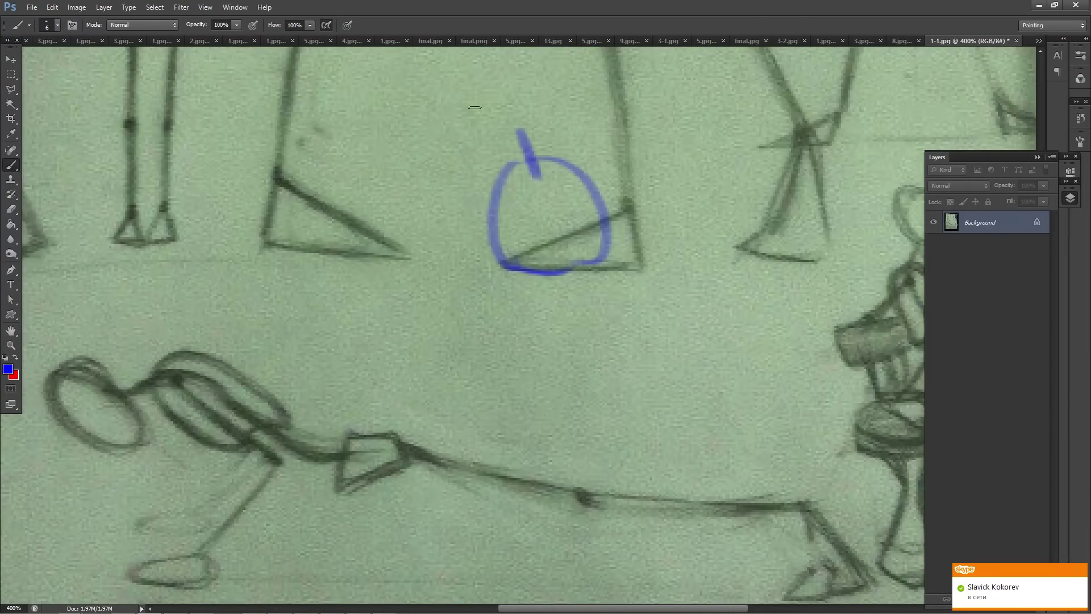
mouse_move(474, 107)
left_mouse_down()
mouse_move(472, 133)
mouse_move(486, 84)
mouse_move(531, 122)
left_mouse_up()
key("ctrl+z")
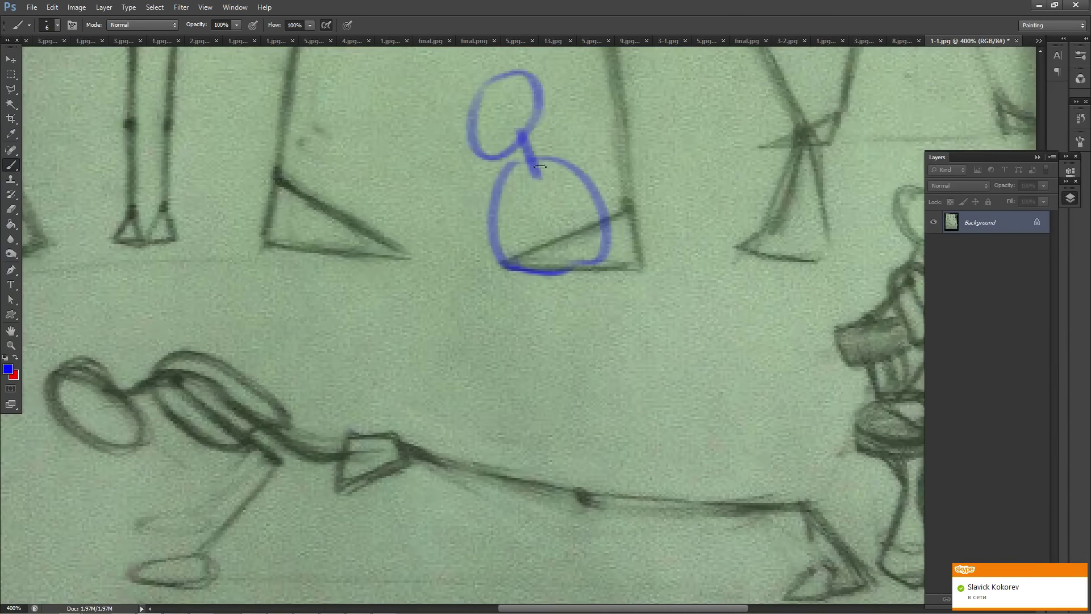
left_click_drag(519, 162, 544, 266)
left_click_drag(492, 217, 607, 223)
Step: Draw the ribcage's lower edge, the spine and a box-shaped pelvis on the new blue figure
mouse_move(537, 170)
left_mouse_down()
mouse_move(513, 253)
mouse_move(529, 278)
mouse_move(537, 269)
mouse_move(584, 292)
left_mouse_up()
mouse_move(562, 282)
left_mouse_down()
mouse_move(621, 260)
mouse_move(572, 190)
mouse_move(597, 291)
left_mouse_up()
mouse_move(563, 171)
left_mouse_down()
mouse_move(603, 287)
mouse_move(583, 341)
mouse_move(622, 334)
left_mouse_up()
mouse_move(548, 319)
left_mouse_down()
mouse_move(563, 336)
mouse_move(625, 334)
left_mouse_up()
mouse_move(523, 333)
left_mouse_down()
mouse_move(573, 384)
mouse_move(625, 341)
left_mouse_up()
Step: Draw the new figure's two legs, one bent and one extended forward, each ending in a triangular foot
mouse_move(513, 381)
left_mouse_down()
mouse_move(535, 251)
mouse_move(558, 245)
mouse_move(525, 427)
left_mouse_up()
left_click_drag(625, 250, 636, 508)
key("ctrl+z")
mouse_move(624, 248)
left_mouse_down()
mouse_move(652, 370)
mouse_move(705, 507)
left_mouse_up()
mouse_move(533, 425)
left_mouse_down()
mouse_move(470, 463)
mouse_move(568, 448)
left_mouse_up()
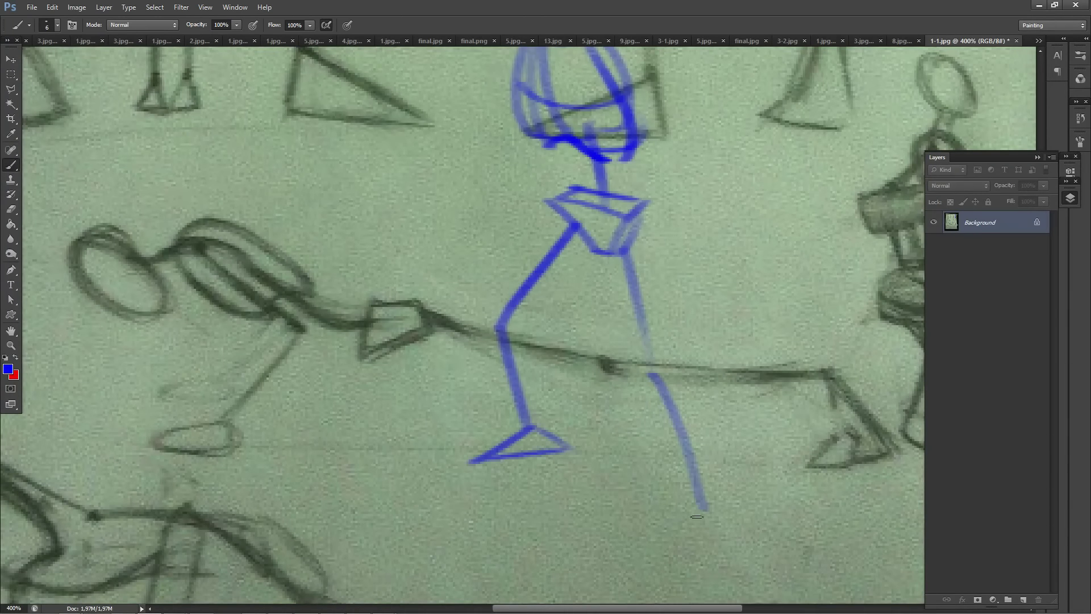
mouse_move(703, 502)
left_mouse_down()
mouse_move(684, 558)
mouse_move(709, 532)
mouse_move(735, 561)
mouse_move(693, 516)
mouse_move(662, 565)
left_mouse_up()
mouse_move(662, 566)
left_mouse_down()
mouse_move(740, 566)
mouse_move(717, 542)
mouse_move(661, 568)
left_mouse_up()
Step: Draw a double-headed arrow between the new figure's two feet and add a crossline on the nearer foot
left_click_drag(556, 481, 666, 527)
left_click_drag(575, 507, 672, 529)
left_click_drag(652, 504, 673, 528)
left_click_drag(597, 472, 547, 488)
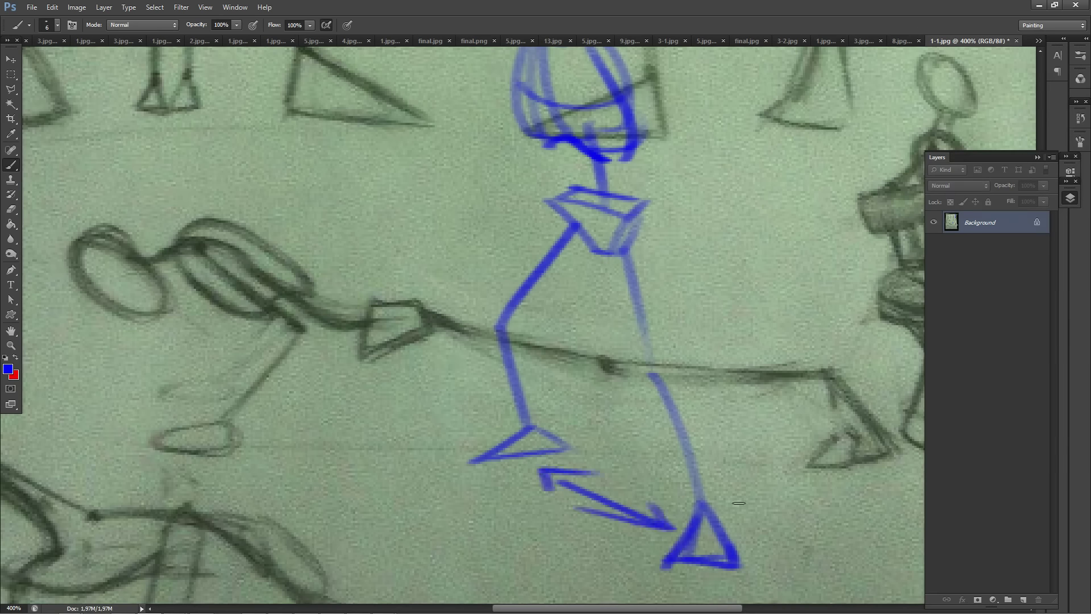
mouse_move(698, 518)
left_mouse_down()
mouse_move(659, 570)
mouse_move(733, 562)
left_mouse_up()
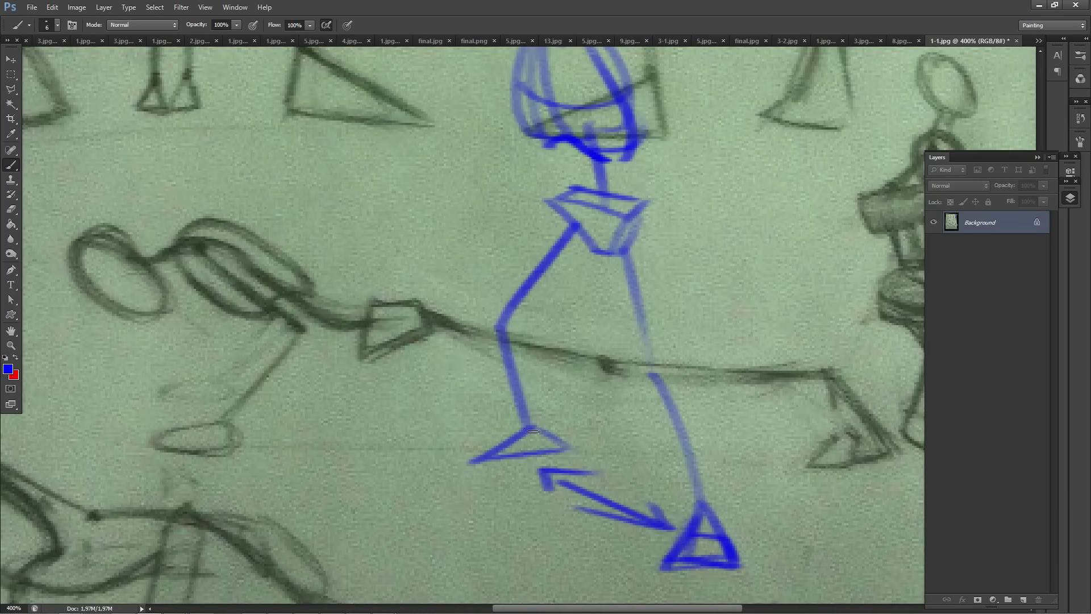
mouse_move(548, 452)
left_mouse_down()
mouse_move(534, 433)
mouse_move(448, 464)
mouse_move(554, 455)
left_mouse_up()
scroll(568, 398, "up", 5)
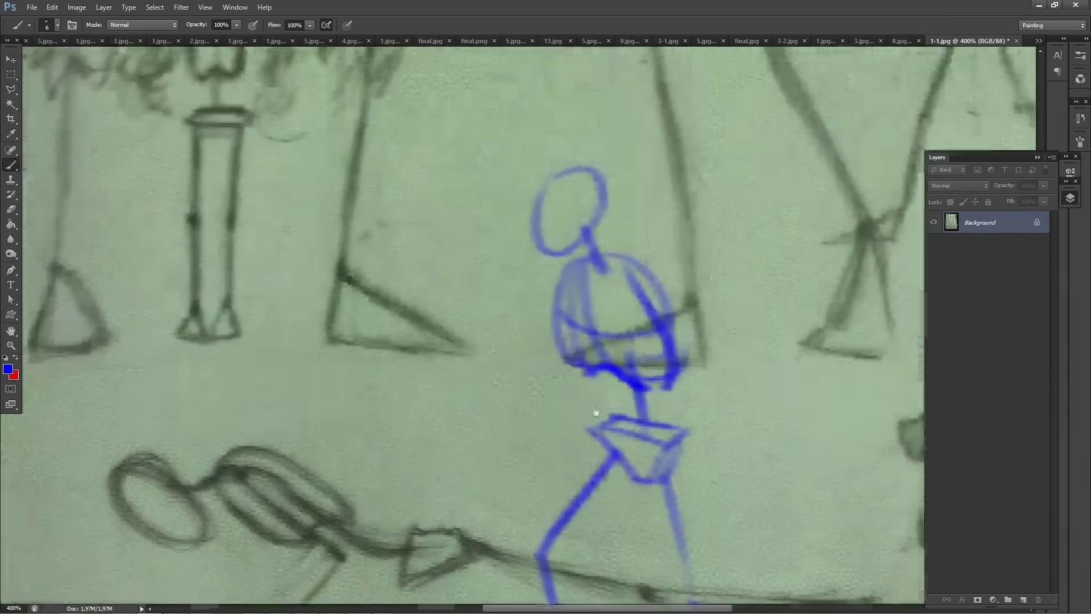
Step: Draw the new blue figure's two bent arms with box-shaped hands held in front of the torso
mouse_move(564, 303)
left_mouse_down()
mouse_move(518, 357)
mouse_move(519, 391)
left_mouse_up()
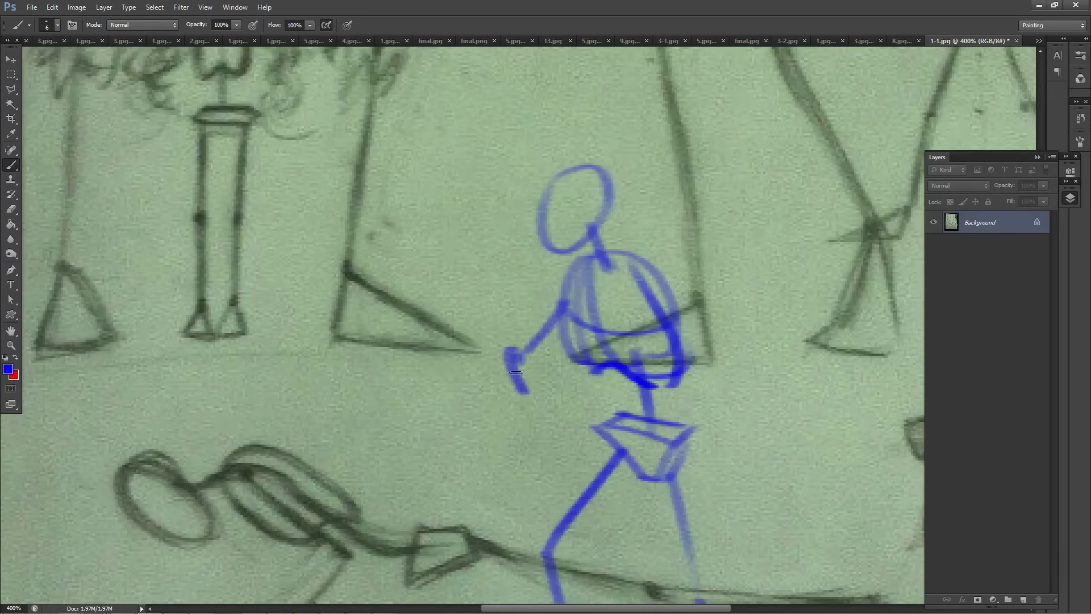
left_click_drag(505, 349, 557, 382)
mouse_move(650, 306)
left_mouse_down()
mouse_move(722, 366)
mouse_move(557, 405)
mouse_move(574, 410)
mouse_move(598, 387)
mouse_move(585, 408)
left_mouse_up()
left_click(575, 384)
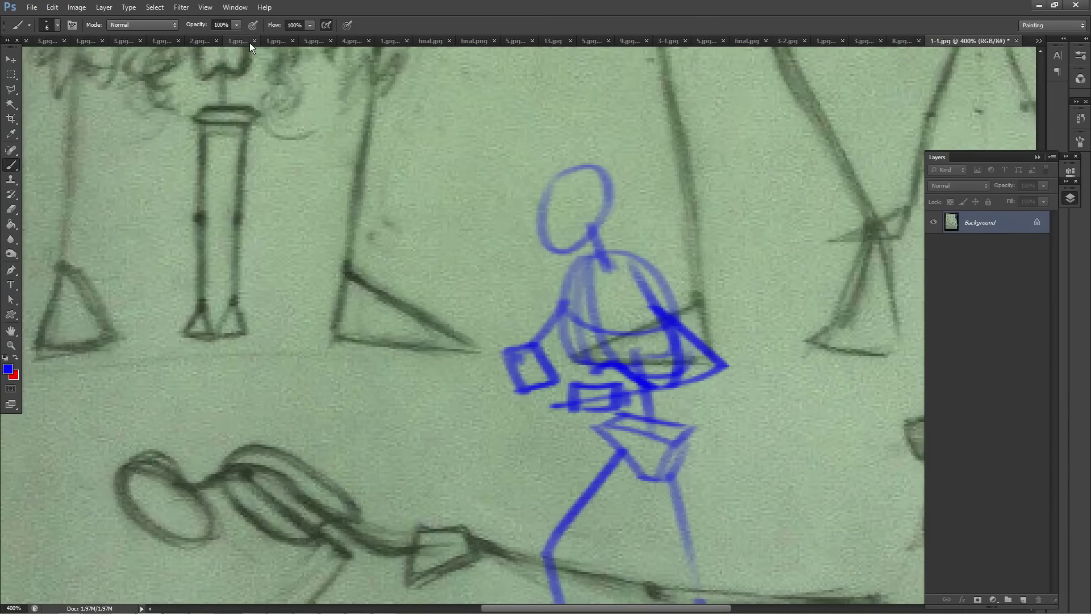
key("ctrl+minus")
key("ctrl+minus")
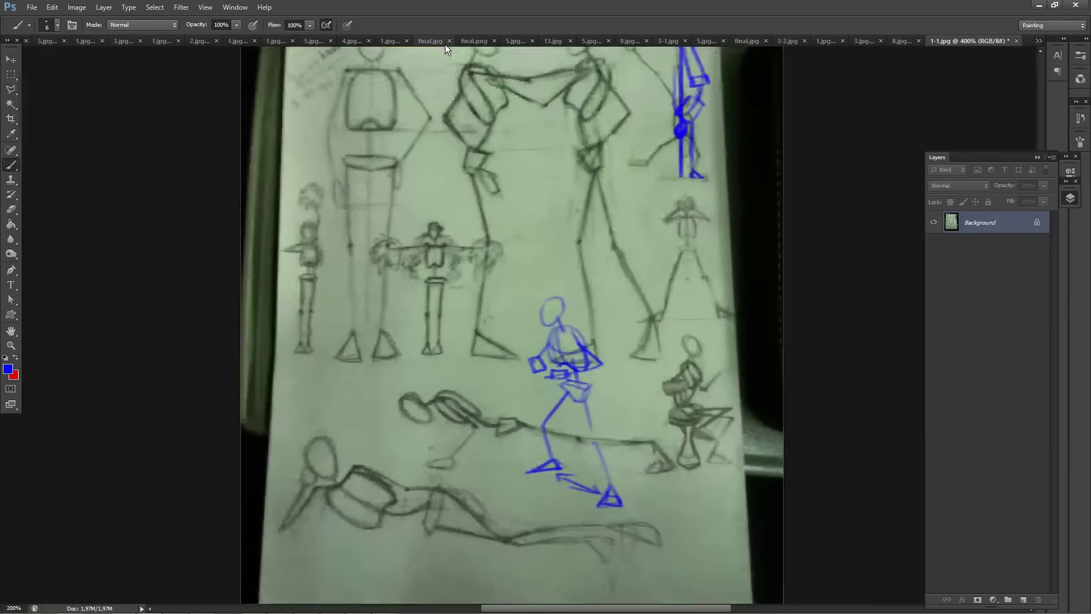
key("ctrl+minus")
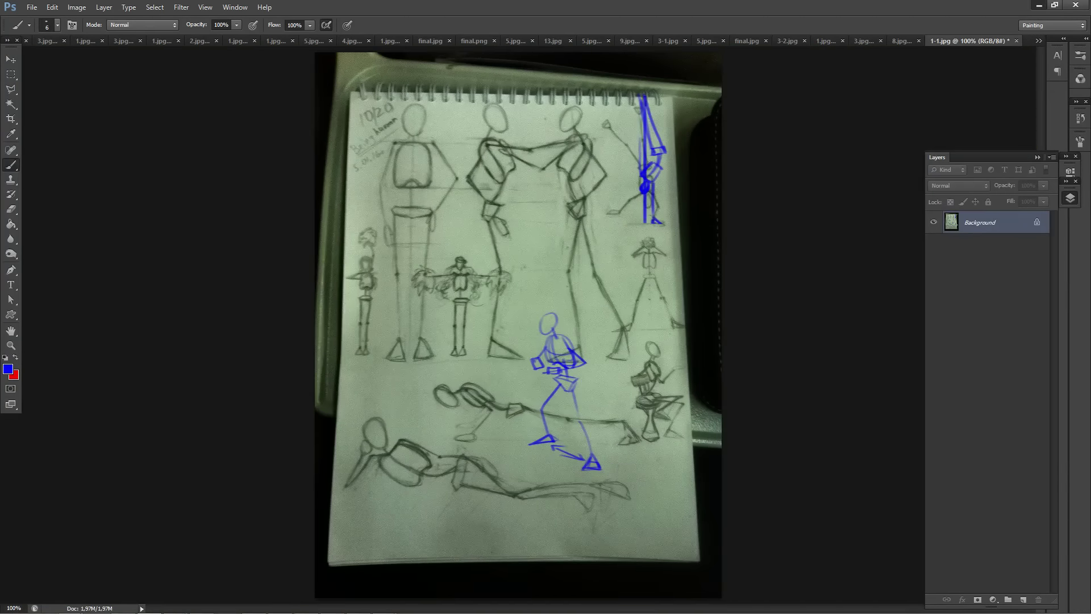
Step: Leave Photoshop, return to the list of participant folders in File Explorer, and open 1.jpg from the next participant's folder
left_click(1038, 5)
left_click(1077, 6)
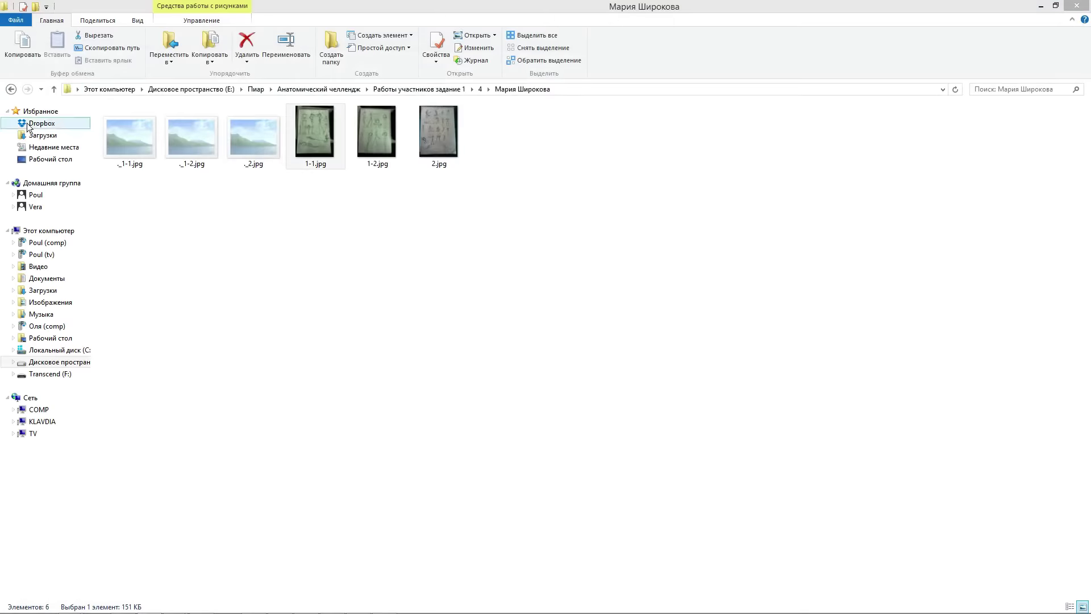
left_click(53, 90)
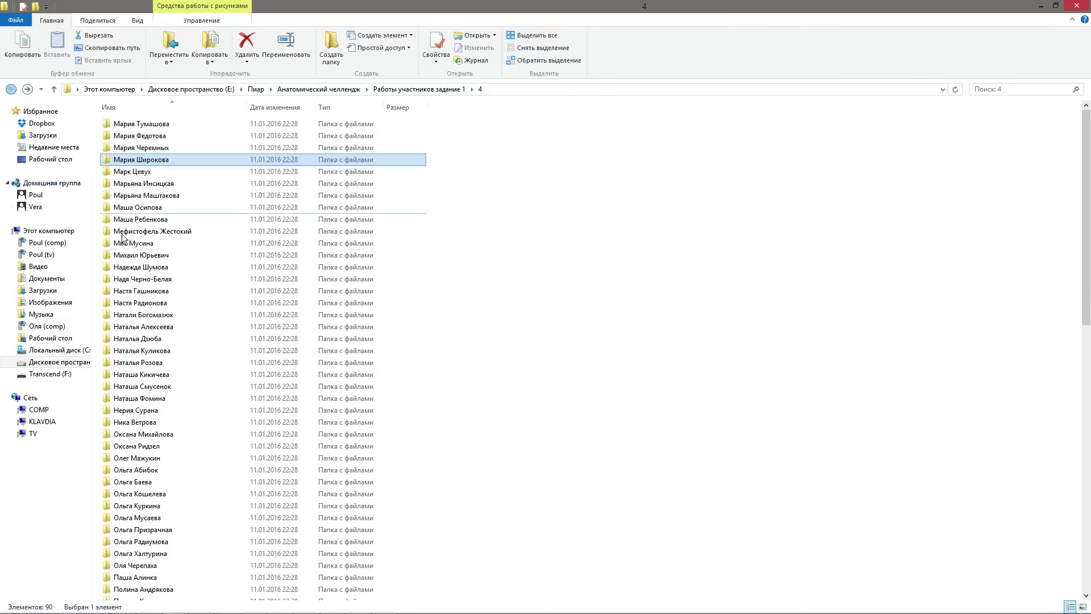
double_click(149, 173)
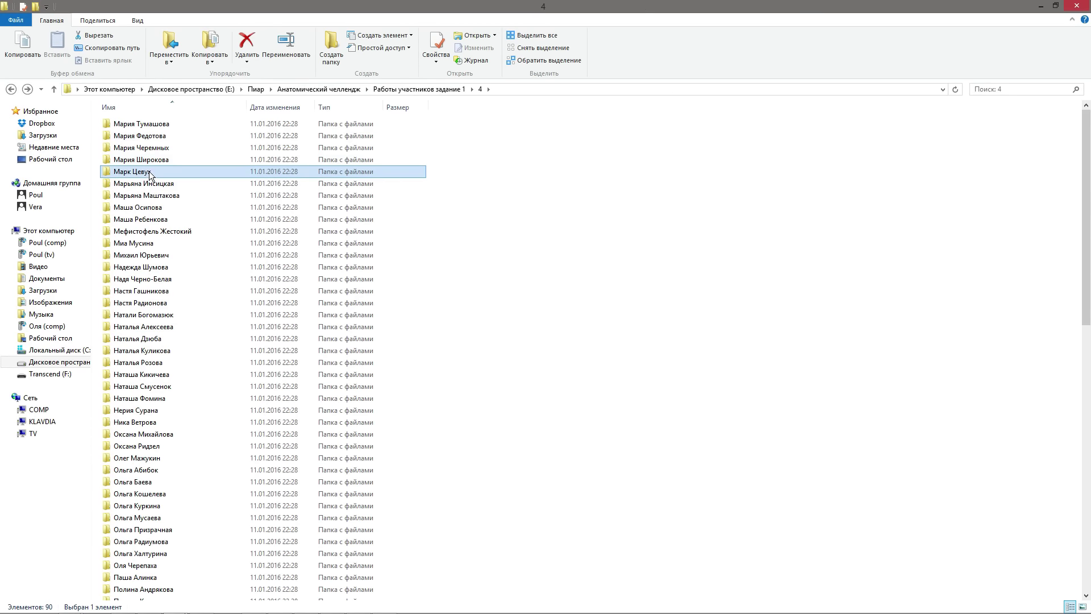
double_click(508, 142)
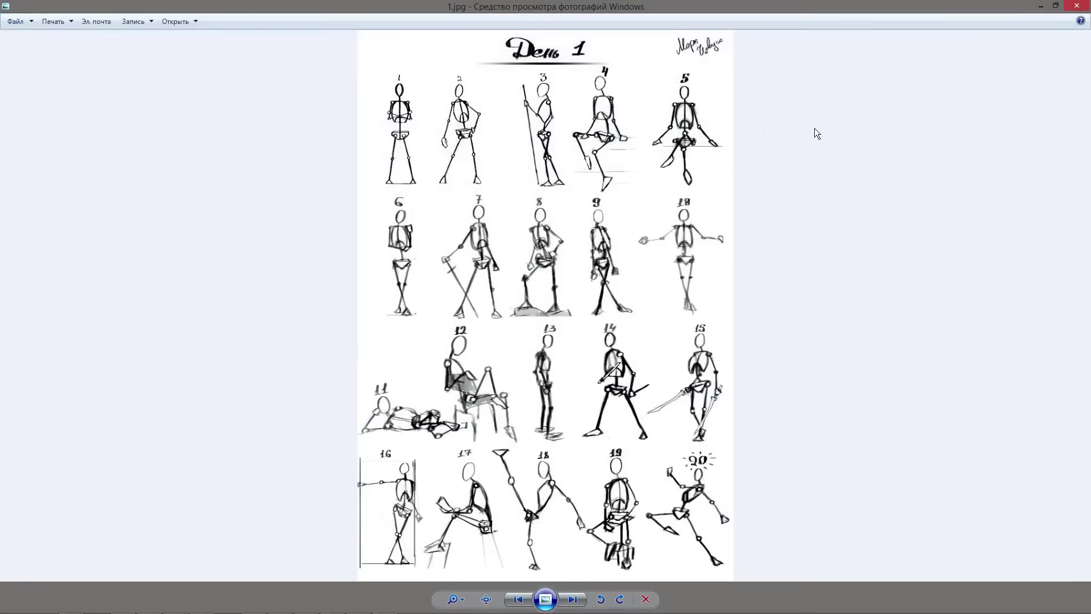
Step: Look through the participant's pages from День 2 to День 6 and return to 5.jpg to examine its figure poses
key("Right")
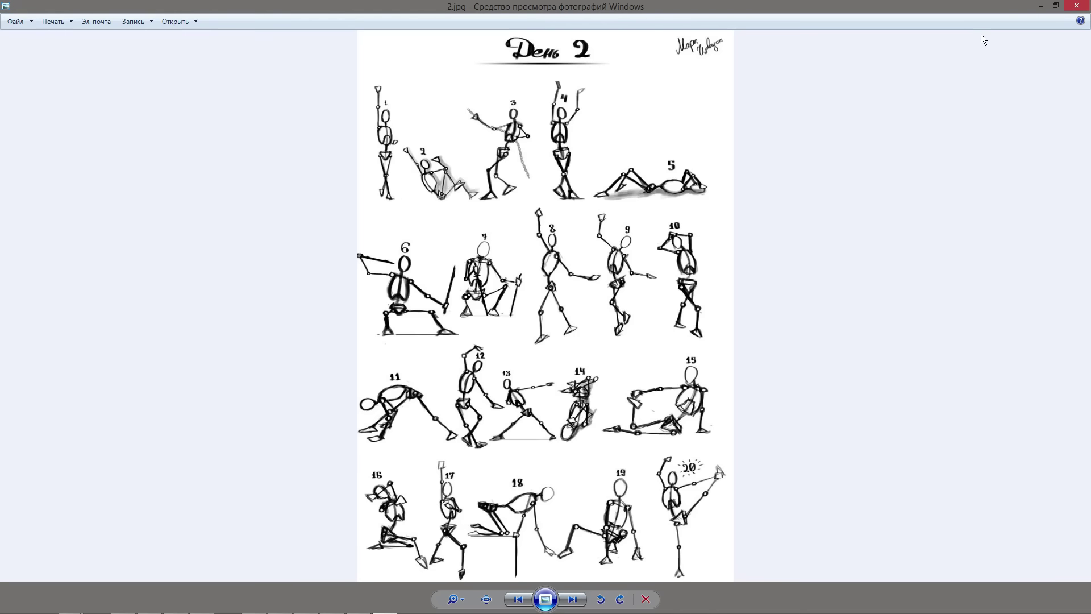
key("Right")
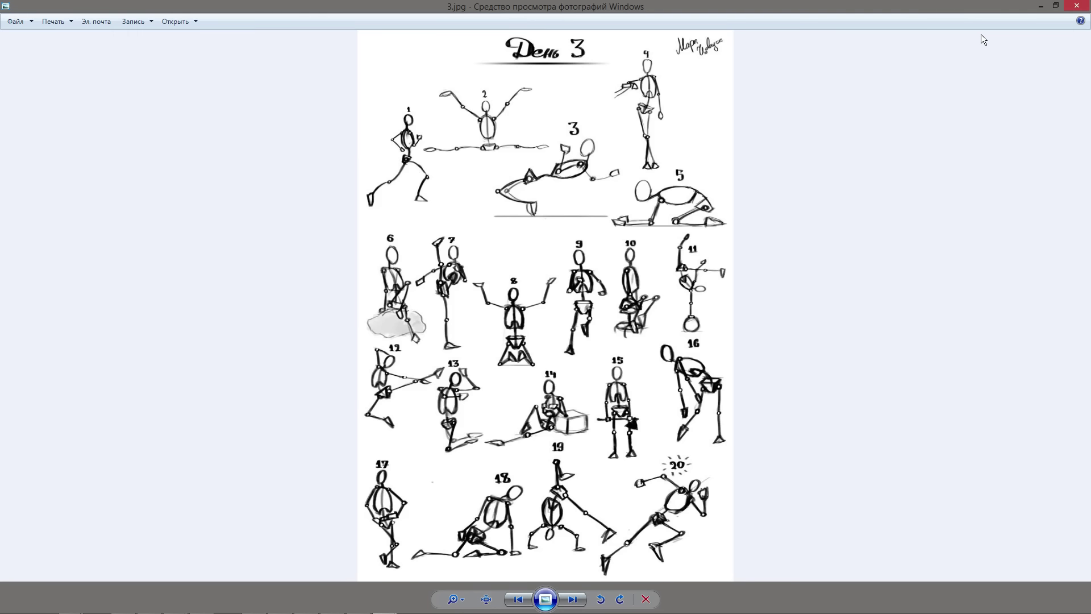
key("Right")
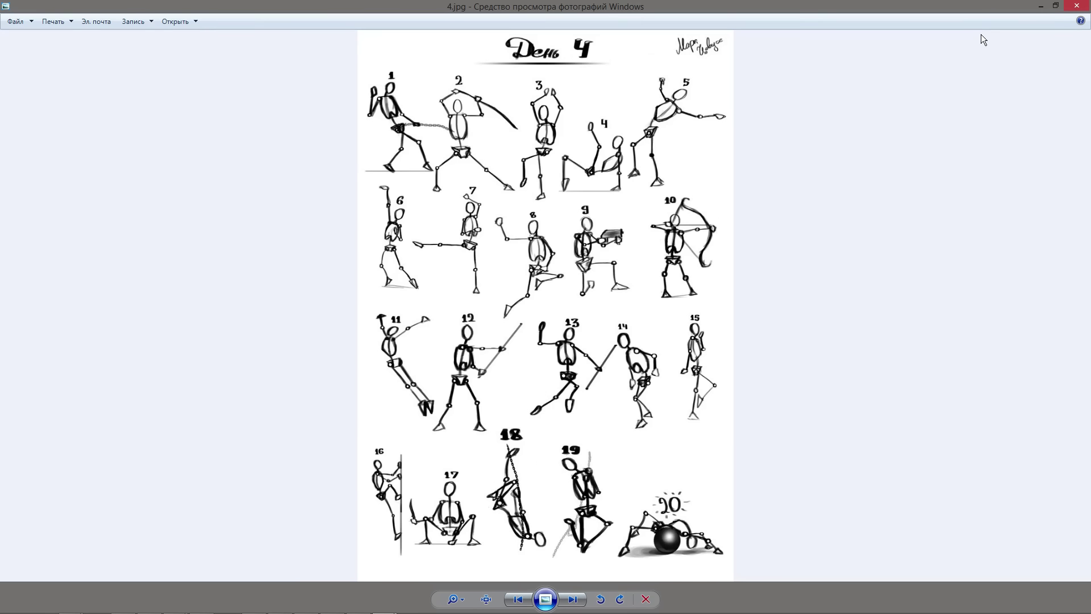
key("Right")
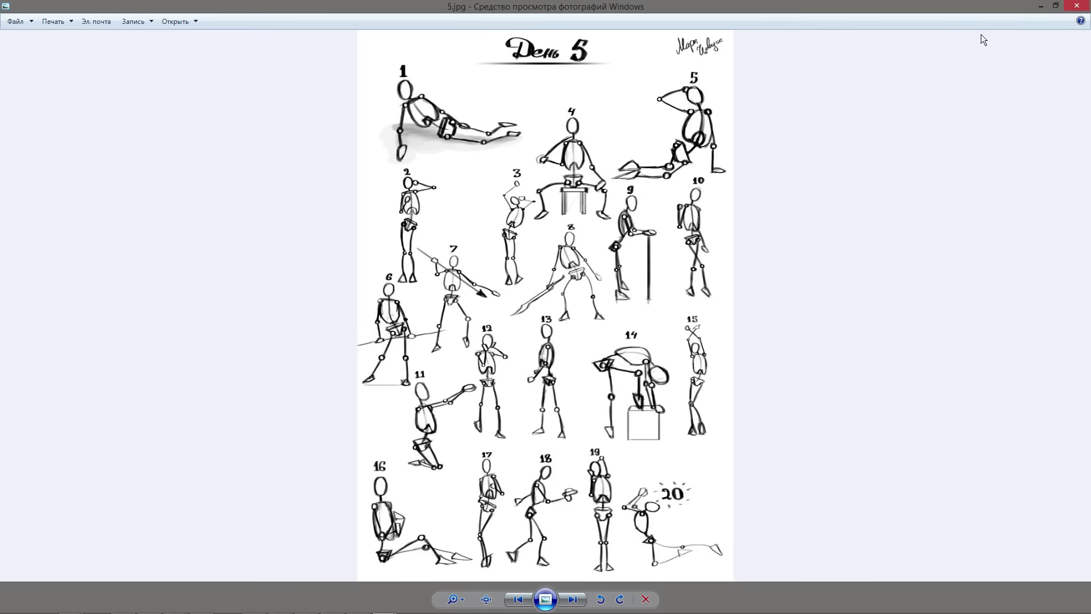
key("Left")
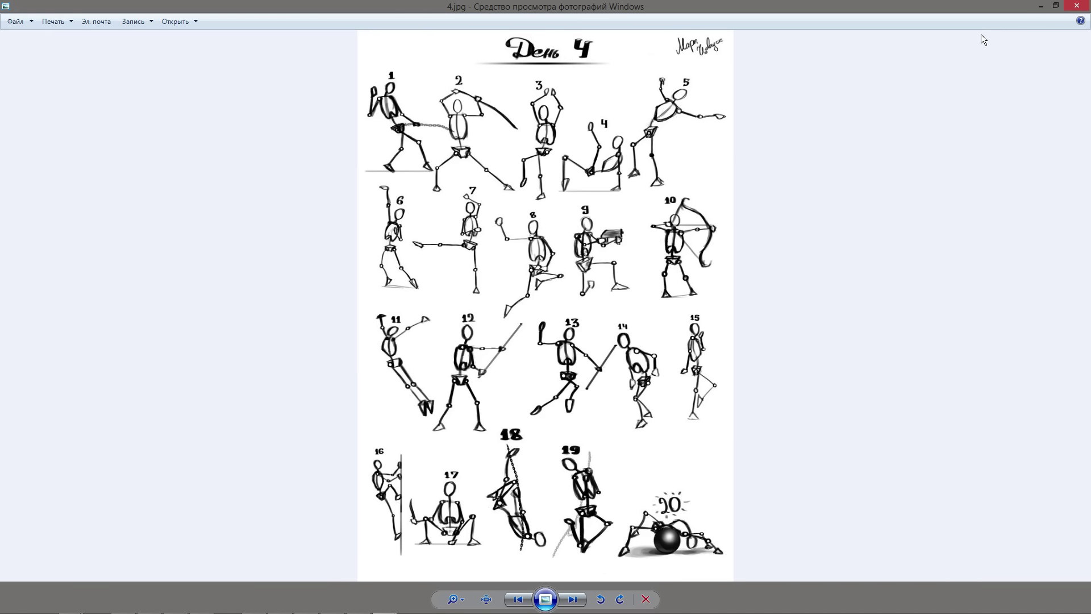
key("Right")
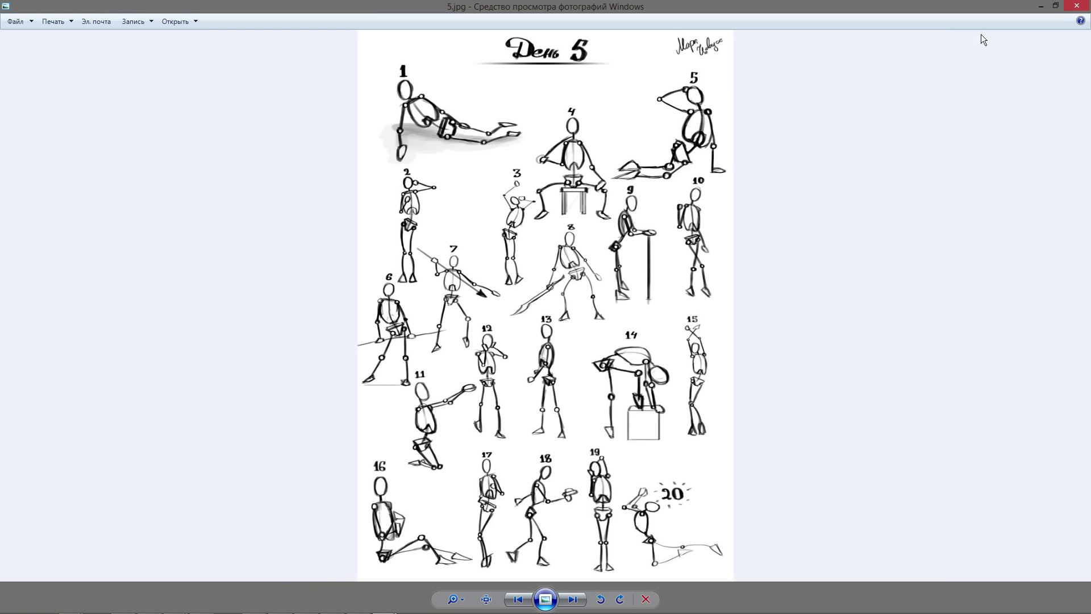
key("Right")
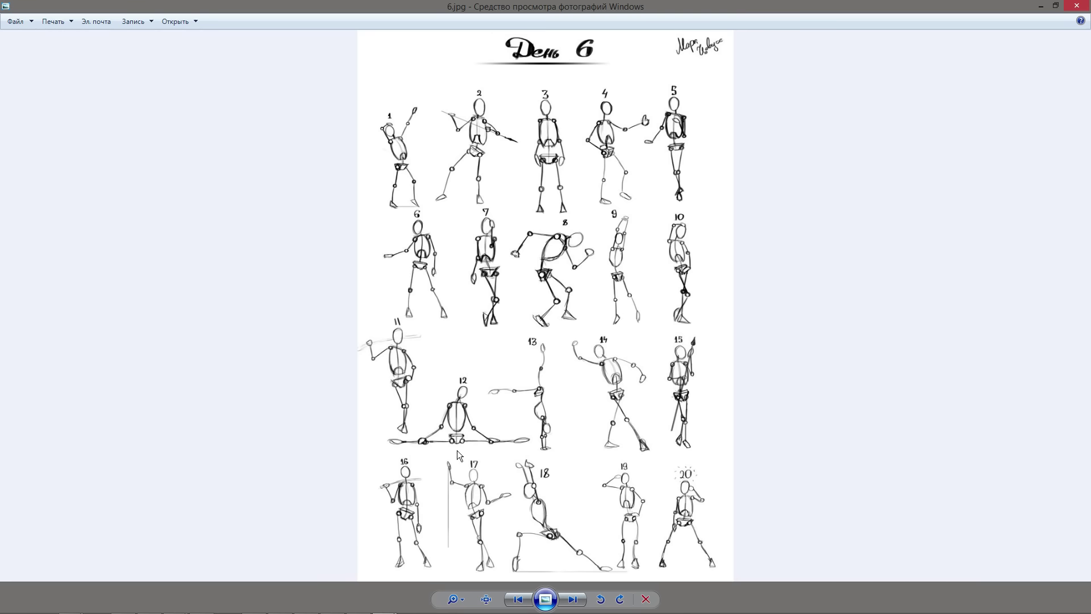
key("Left")
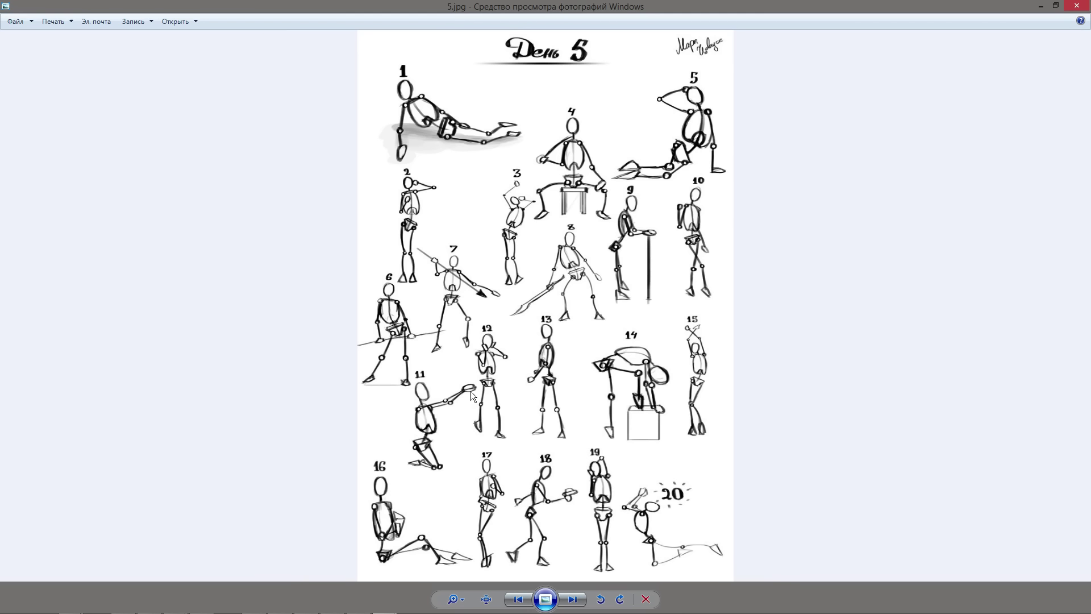
Step: Open 5.jpg in Photoshop for sketching over figure 11
right_click(425, 433)
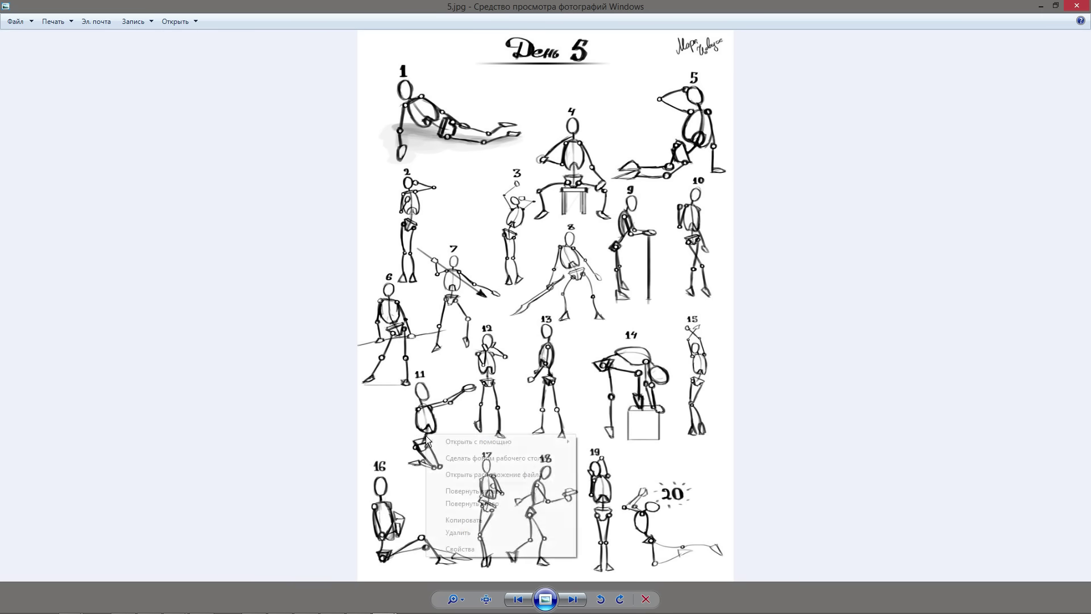
left_click(580, 392)
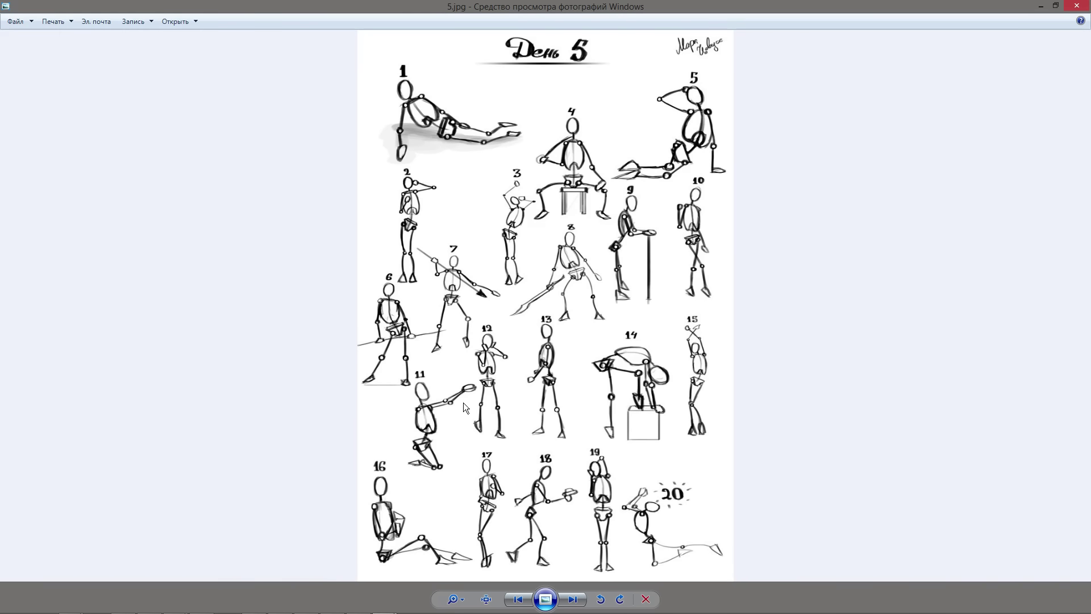
right_click(430, 416)
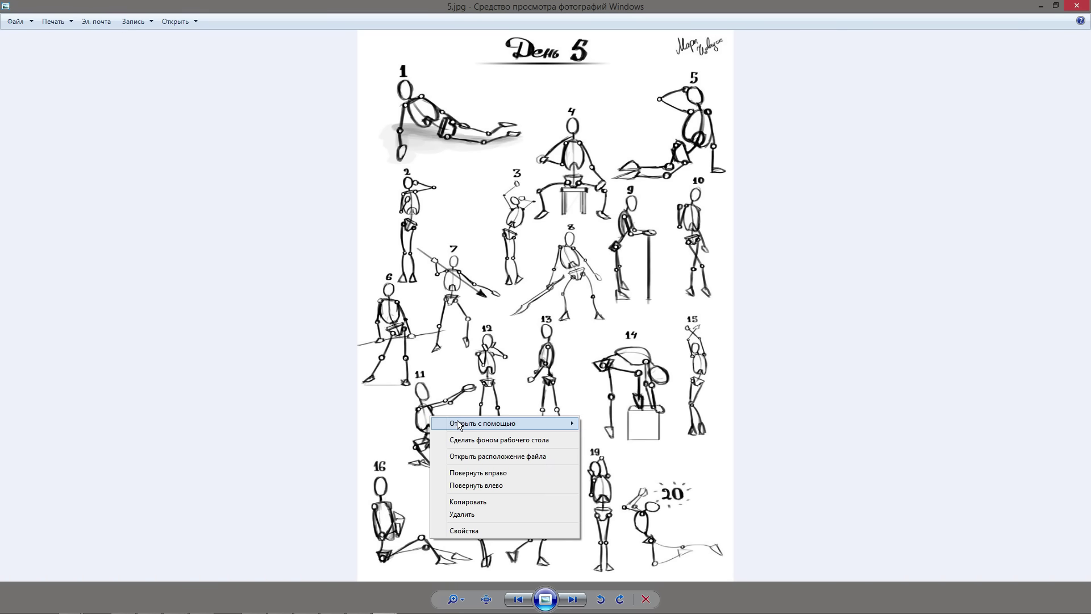
mouse_move(460, 424)
left_click(384, 450)
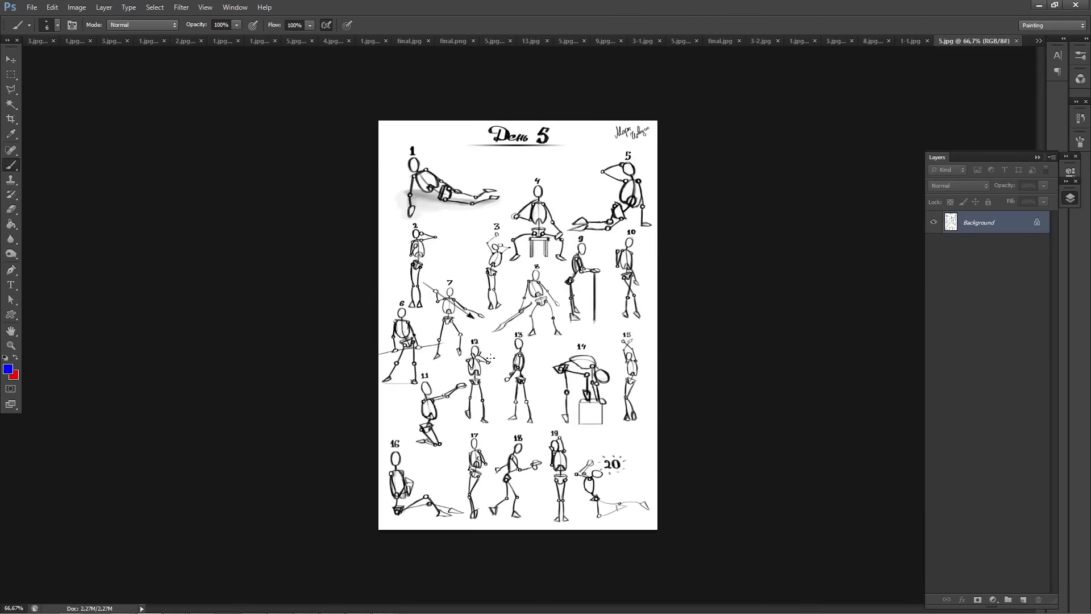
scroll(410, 410, "up", 4)
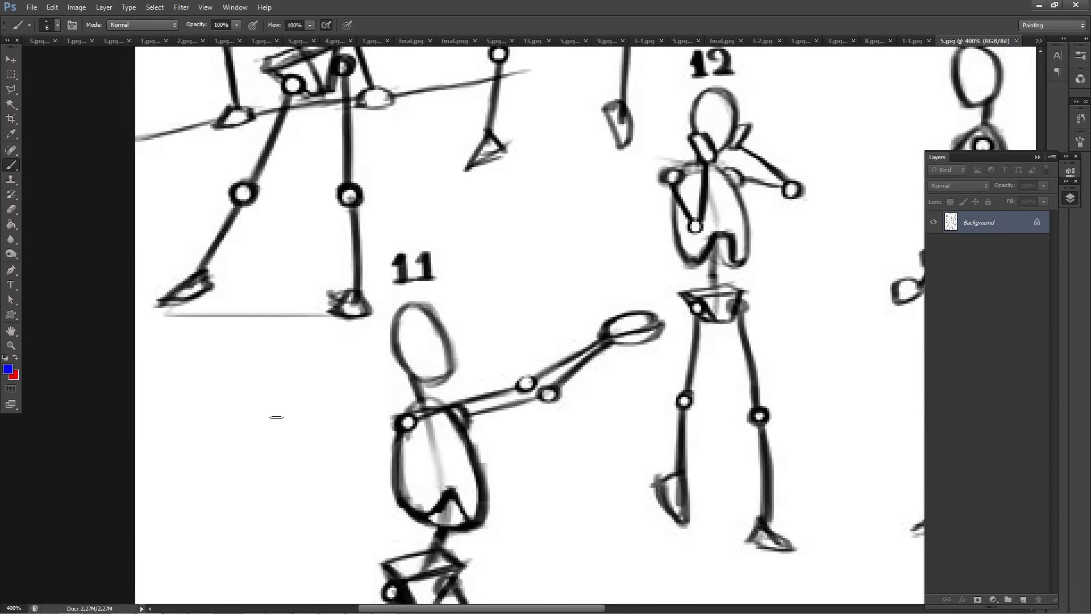
left_click_drag(397, 418, 440, 524)
key("ctrl+z")
mouse_move(396, 416)
left_mouse_down()
mouse_move(437, 510)
mouse_move(482, 495)
mouse_move(439, 407)
mouse_move(510, 494)
left_mouse_up()
key("ctrl+z")
Step: Redraw figure 11 in blue with a tilted ribcage, shoulder line, extended arm and hand, horizontal guide line and tilted-back head
mouse_move(408, 418)
left_mouse_down()
mouse_move(487, 450)
mouse_move(492, 480)
mouse_move(430, 517)
mouse_move(457, 489)
mouse_move(491, 479)
mouse_move(480, 498)
mouse_move(459, 497)
mouse_move(498, 457)
left_mouse_up()
mouse_move(402, 439)
left_mouse_down()
mouse_move(483, 409)
mouse_move(496, 407)
mouse_move(475, 419)
mouse_move(530, 409)
left_mouse_up()
mouse_move(418, 430)
left_mouse_down()
mouse_move(479, 424)
mouse_move(566, 362)
mouse_move(546, 397)
mouse_move(588, 334)
mouse_move(552, 362)
mouse_move(582, 340)
left_mouse_up()
left_click_drag(625, 412, 517, 418)
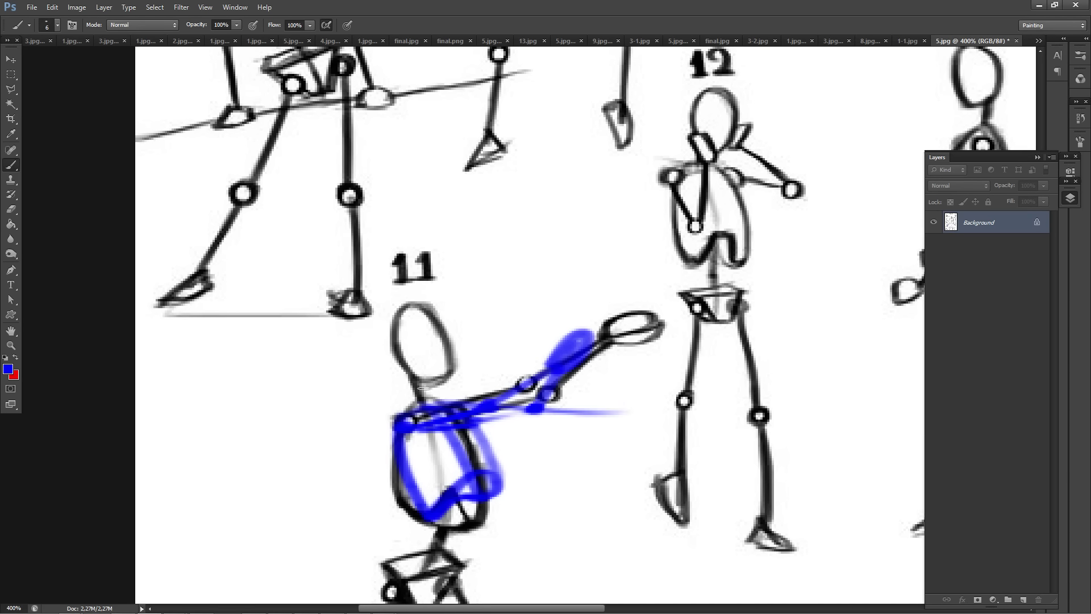
mouse_move(430, 386)
left_mouse_down()
mouse_move(422, 411)
mouse_move(378, 347)
mouse_move(444, 390)
mouse_move(397, 337)
mouse_move(456, 389)
mouse_move(414, 375)
left_mouse_up()
Step: Sketch a tilted blue oval head with neck strokes between figures 13 and 14, adding parallel slanted lines through the head and below the neck
key("ctrl+minus")
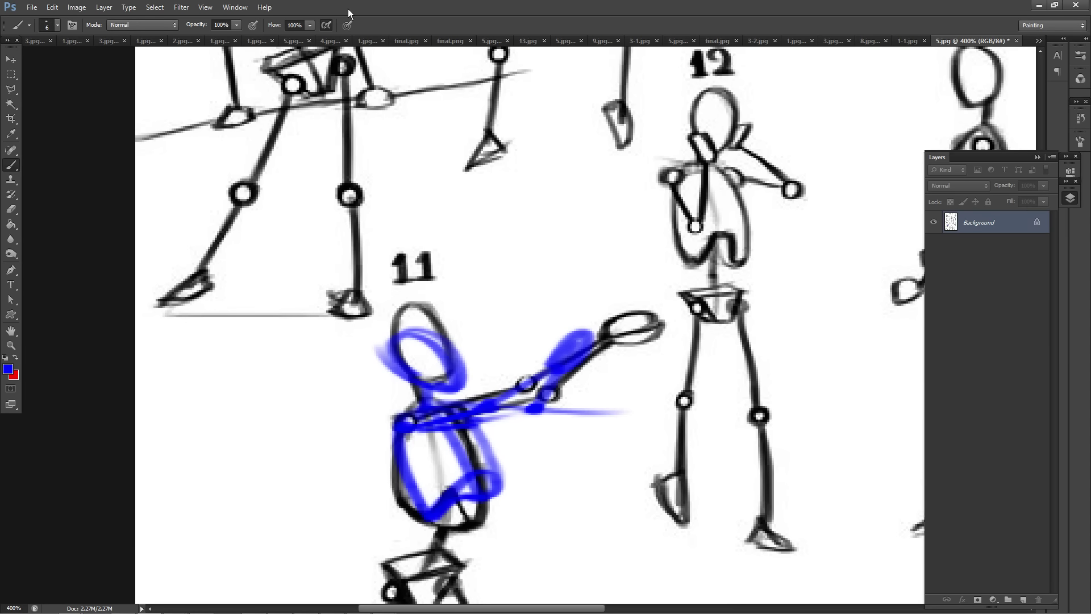
key("ctrl+plus")
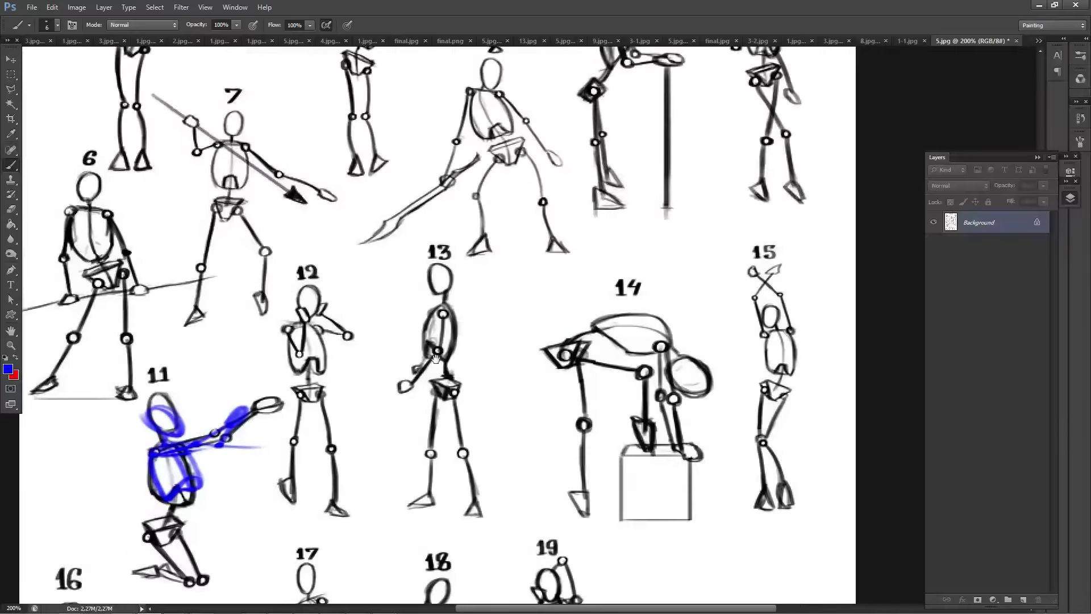
mouse_move(456, 303)
left_mouse_down()
mouse_move(503, 242)
mouse_move(470, 324)
mouse_move(546, 240)
mouse_move(467, 266)
mouse_move(548, 230)
mouse_move(531, 312)
mouse_move(498, 321)
left_mouse_up()
mouse_move(501, 282)
left_mouse_down()
mouse_move(516, 347)
mouse_move(562, 367)
left_mouse_up()
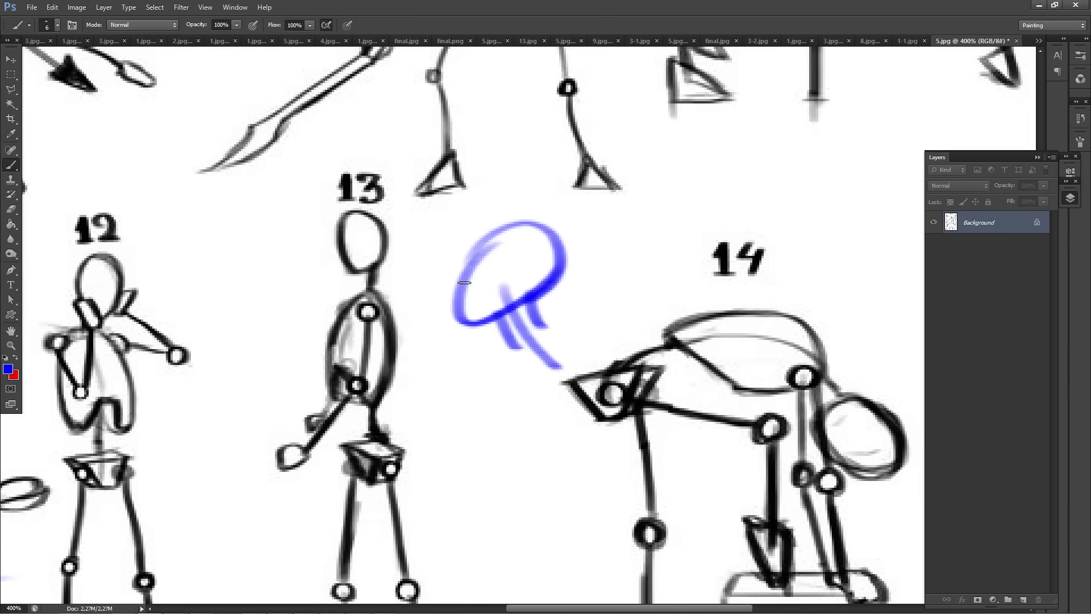
left_click_drag(584, 228, 459, 317)
left_click_drag(487, 379, 585, 317)
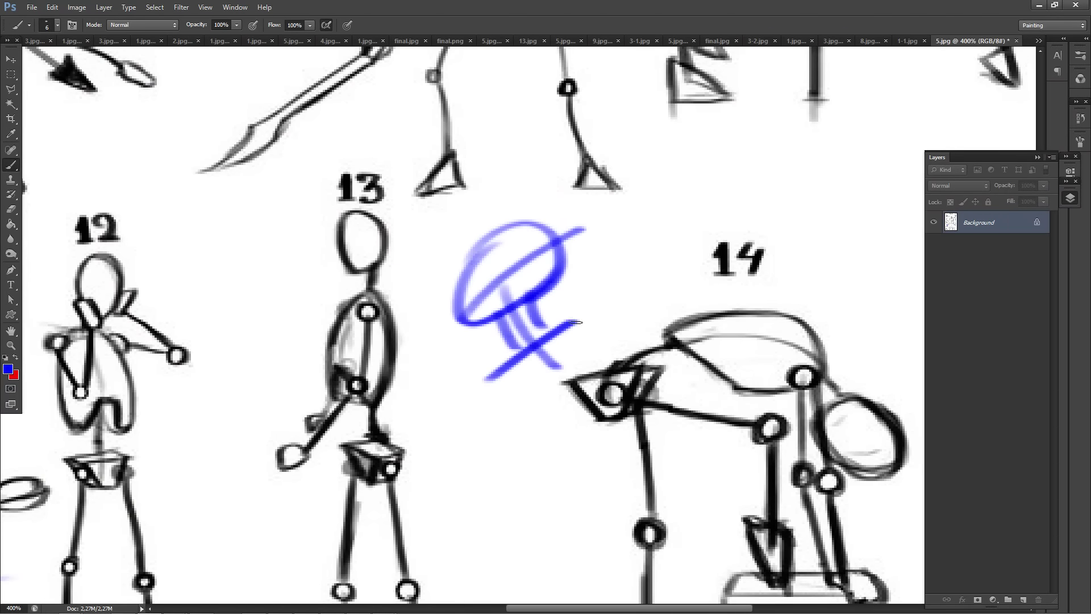
left_click_drag(511, 364, 516, 327)
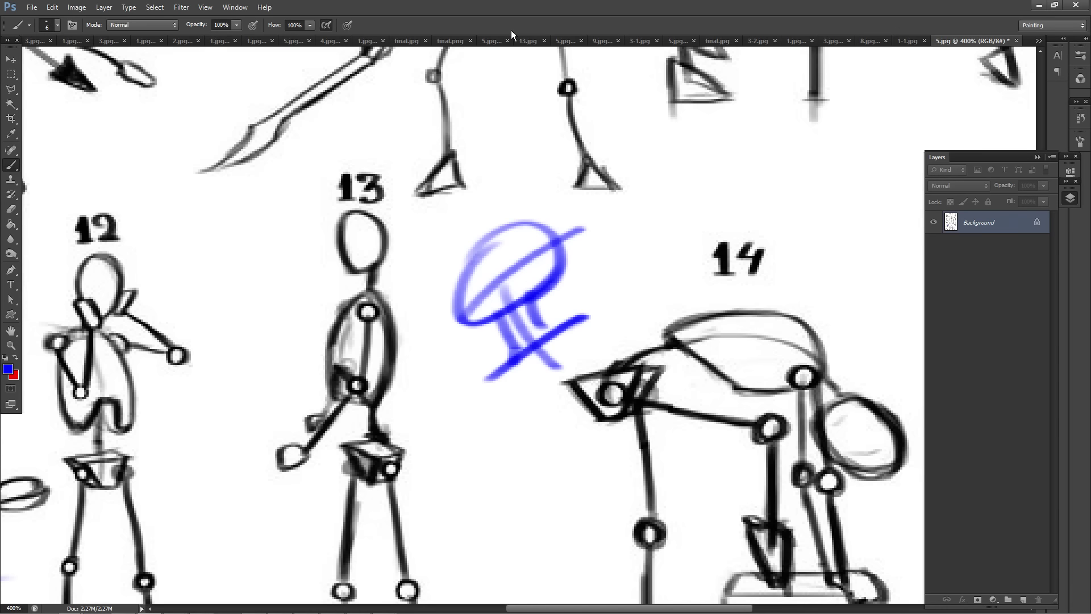
key("ctrl+minus")
key("ctrl+minus")
key("ctrl+minus")
key("ctrl+minus")
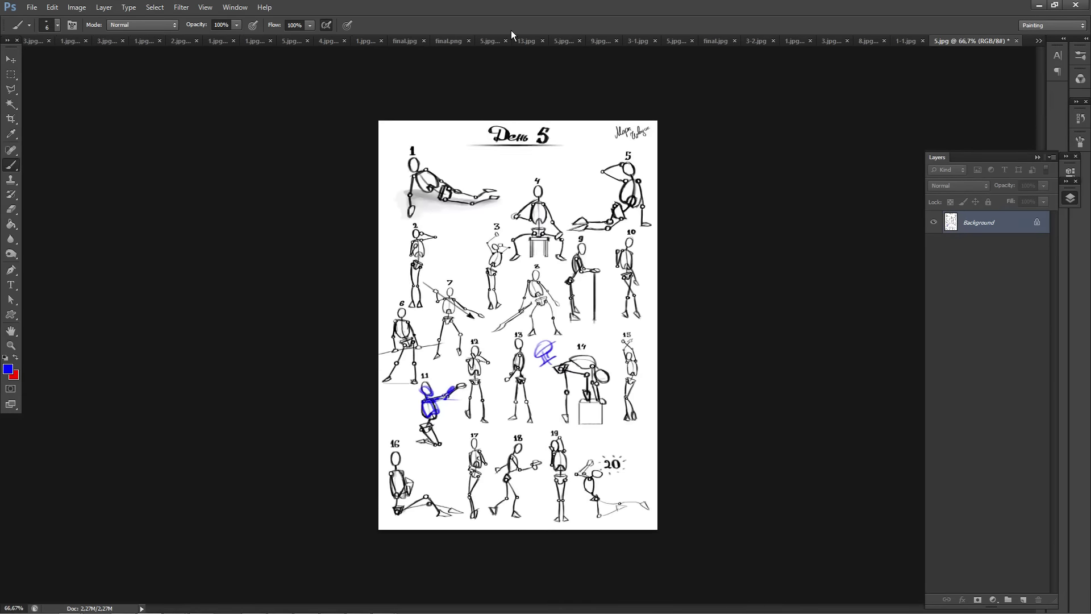
key("ctrl+plus")
Step: Switch back to the photo viewer, look at 6.jpg, and return to the list of participant folders
left_click(1039, 5)
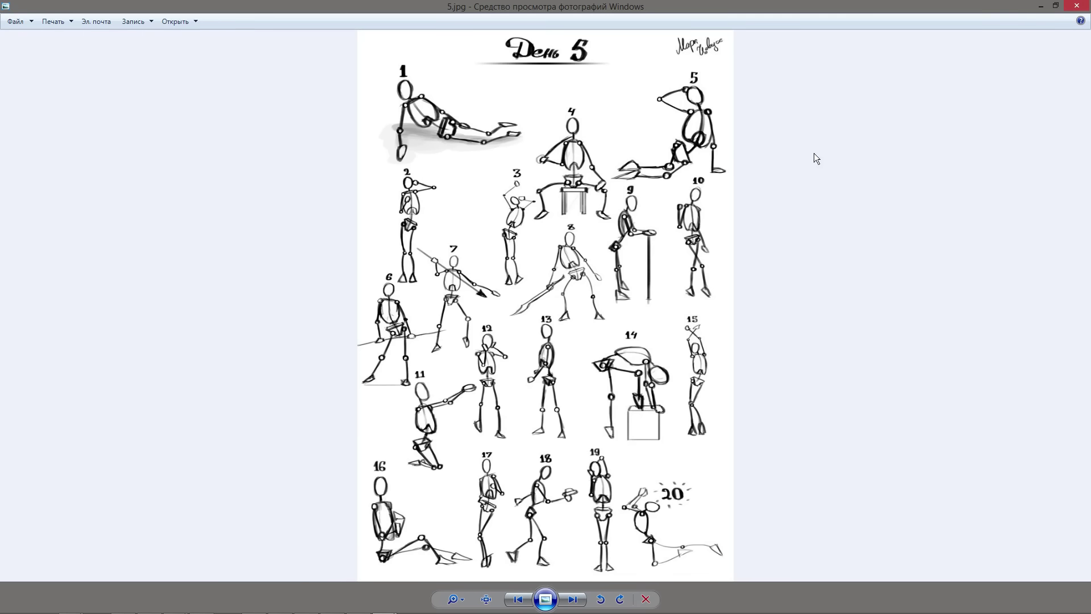
key("Right")
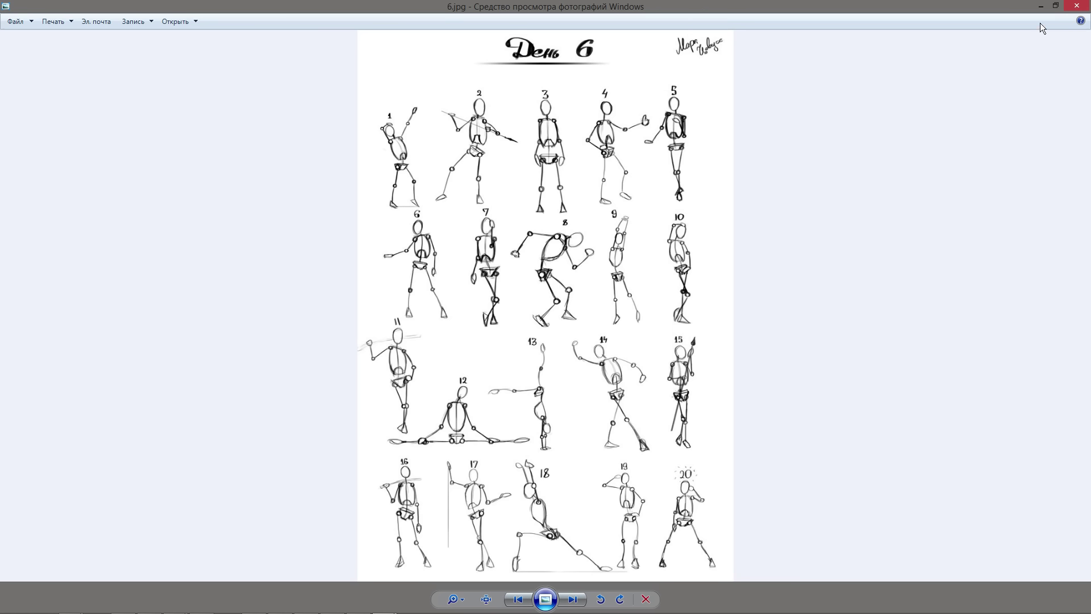
left_click(1076, 6)
left_click(11, 89)
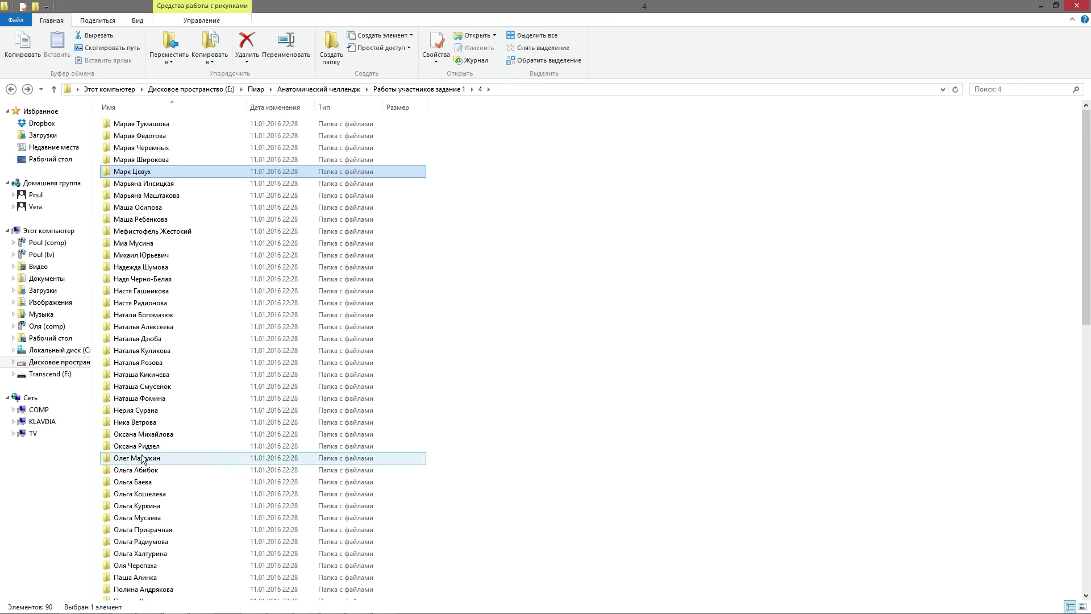
Step: Open the next participant's folder and look through the drawings from 1-1.jpg to 2-1.jpg
left_click(167, 184)
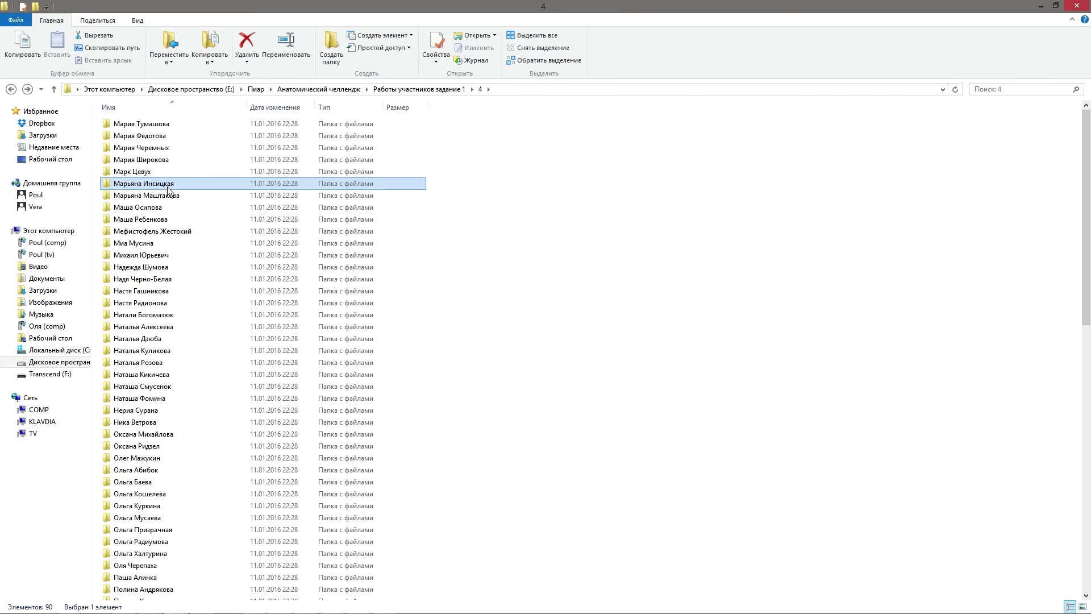
double_click(169, 186)
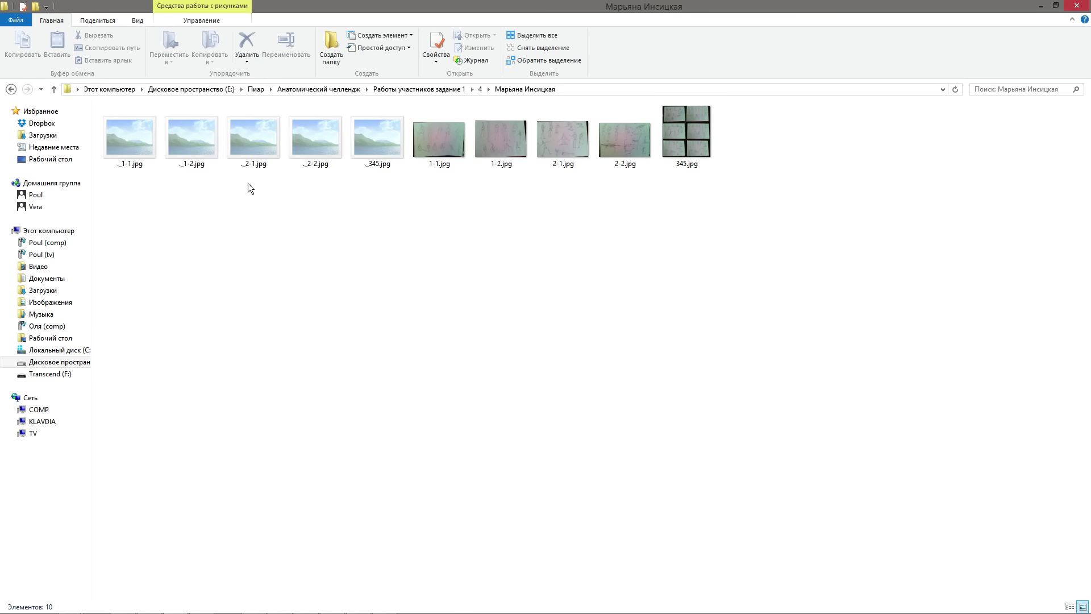
double_click(451, 147)
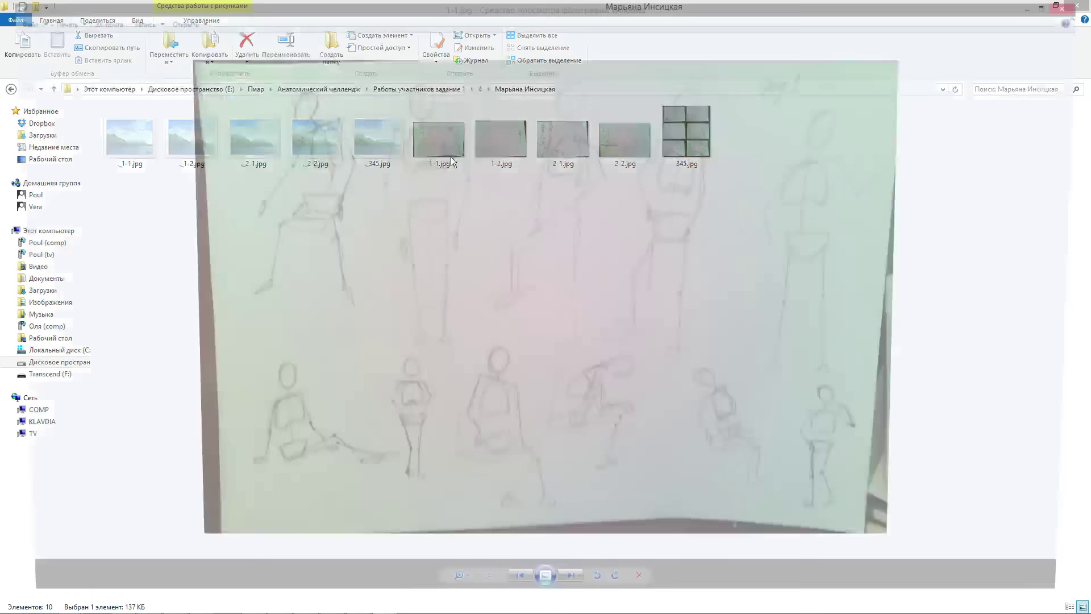
key("Right")
key("Right")
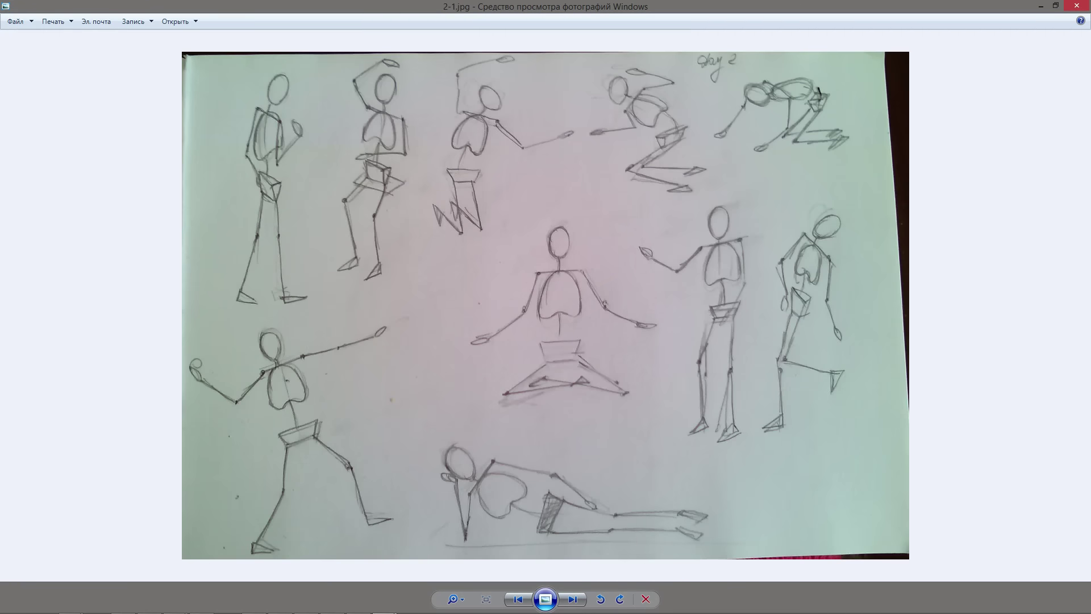
Step: Look through the participant's remaining drawings up to 345.jpg and go back to 2-2.jpg
key("Right")
key("Right")
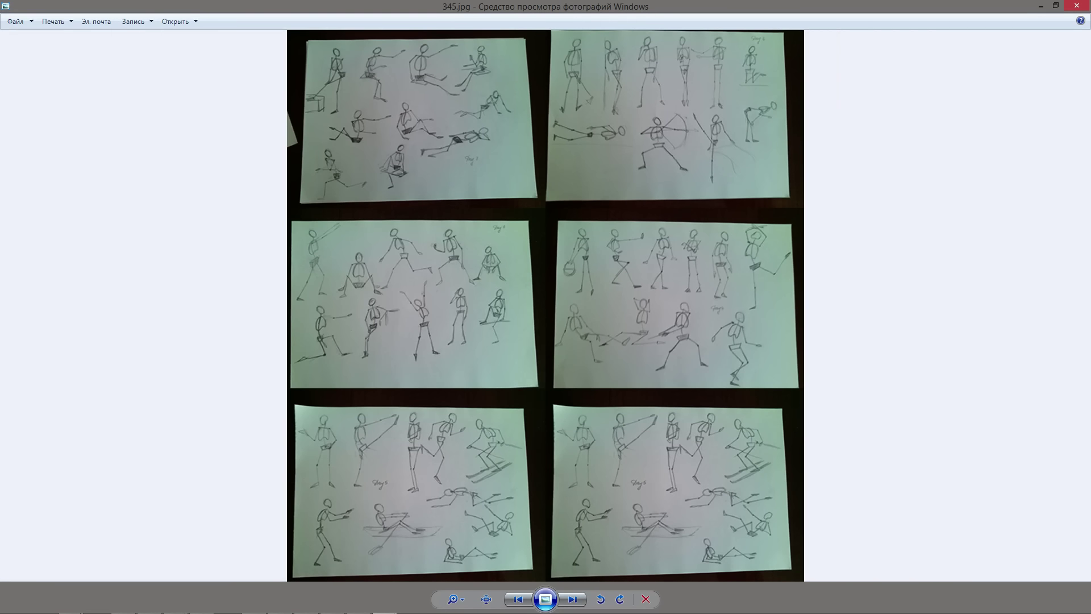
key("Right")
key("Left")
key("Left")
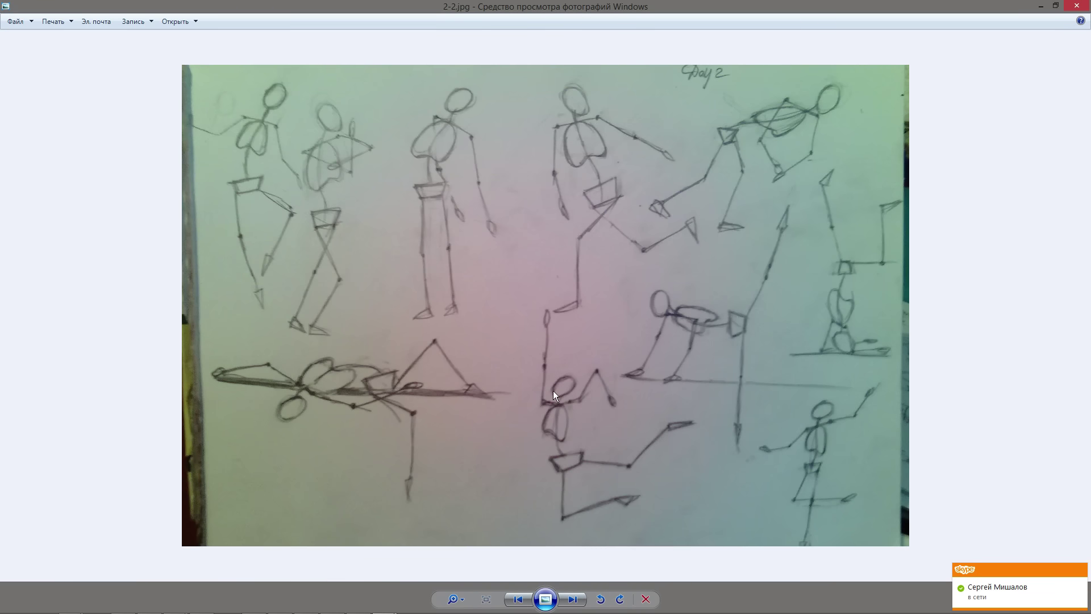
Step: Open 2-2.jpg in Photoshop for drawing corrections
right_click(589, 414)
mouse_move(640, 422)
left_click(506, 446)
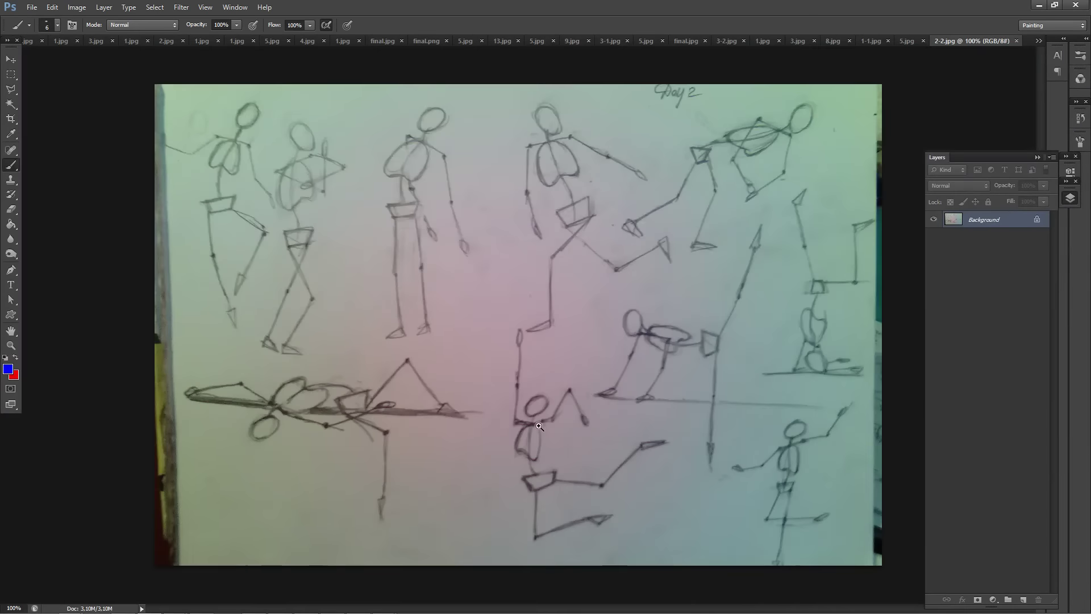
Step: Outline the bent arm, shoulder and upper torso sides in blue over the lower-middle leaping figure with one arm raised
scroll(574, 424, "up", 3)
mouse_move(566, 411)
left_mouse_down()
mouse_move(540, 418)
mouse_move(591, 420)
mouse_move(601, 381)
mouse_move(589, 434)
mouse_move(619, 345)
left_mouse_up()
mouse_move(572, 386)
left_mouse_down()
mouse_move(604, 330)
mouse_move(632, 343)
mouse_move(659, 395)
left_mouse_up()
left_click_drag(624, 330, 675, 385)
left_click_drag(595, 425, 532, 478)
left_click_drag(525, 398, 453, 480)
left_click_drag(548, 468, 520, 505)
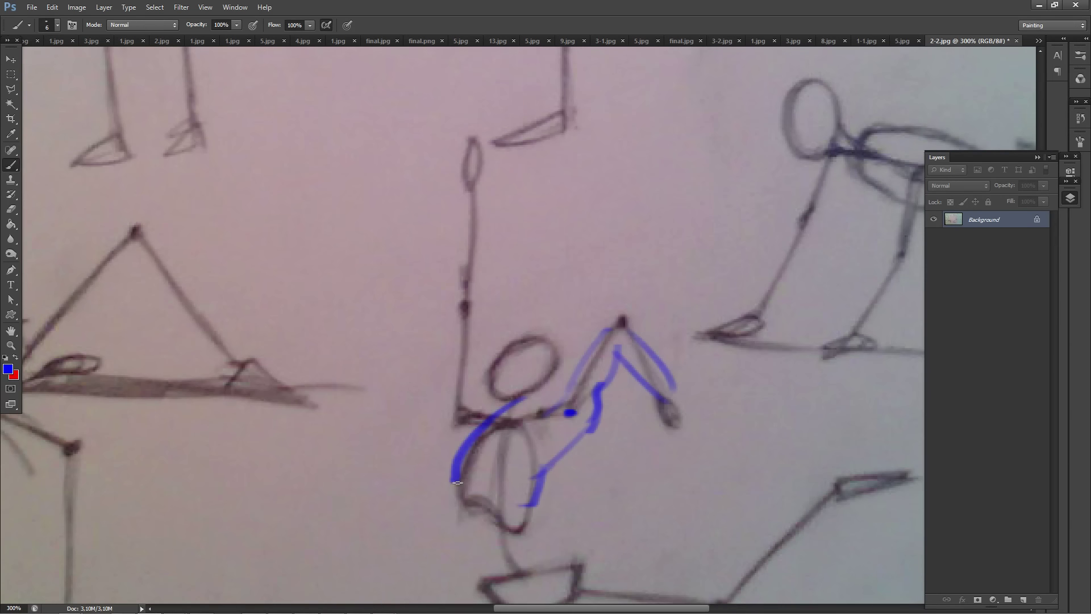
Step: Draw a tilted blue ribcage oval on the leaping figure, undo the stray inner curve, and reinforce the torso's side contours
mouse_move(528, 410)
left_mouse_down()
mouse_move(473, 467)
mouse_move(538, 446)
mouse_move(566, 419)
mouse_move(479, 493)
mouse_move(463, 558)
left_mouse_up()
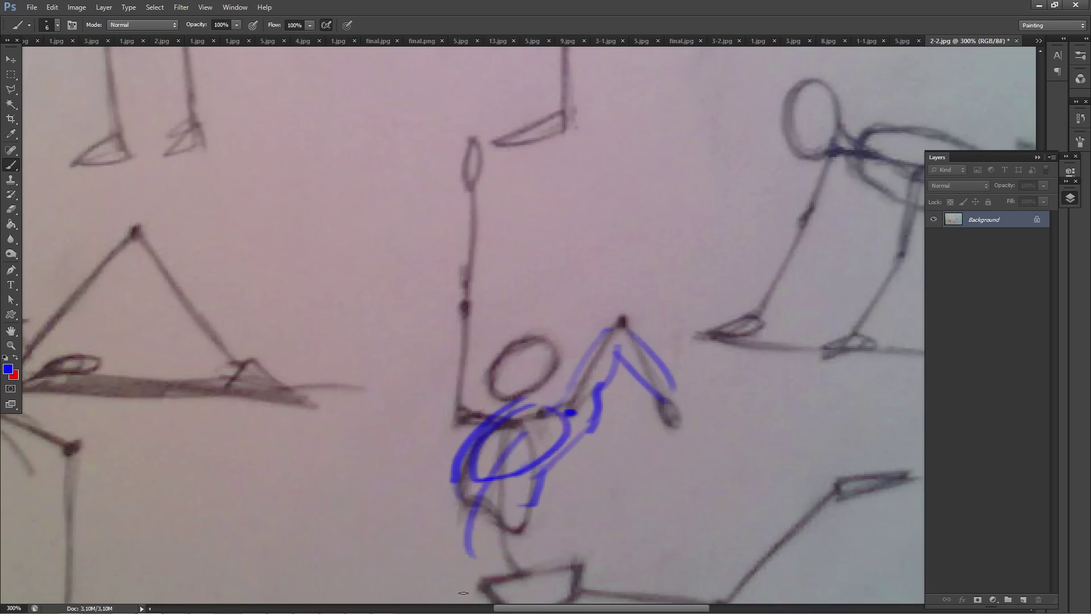
key("ctrl+z")
left_click_drag(595, 420, 511, 516)
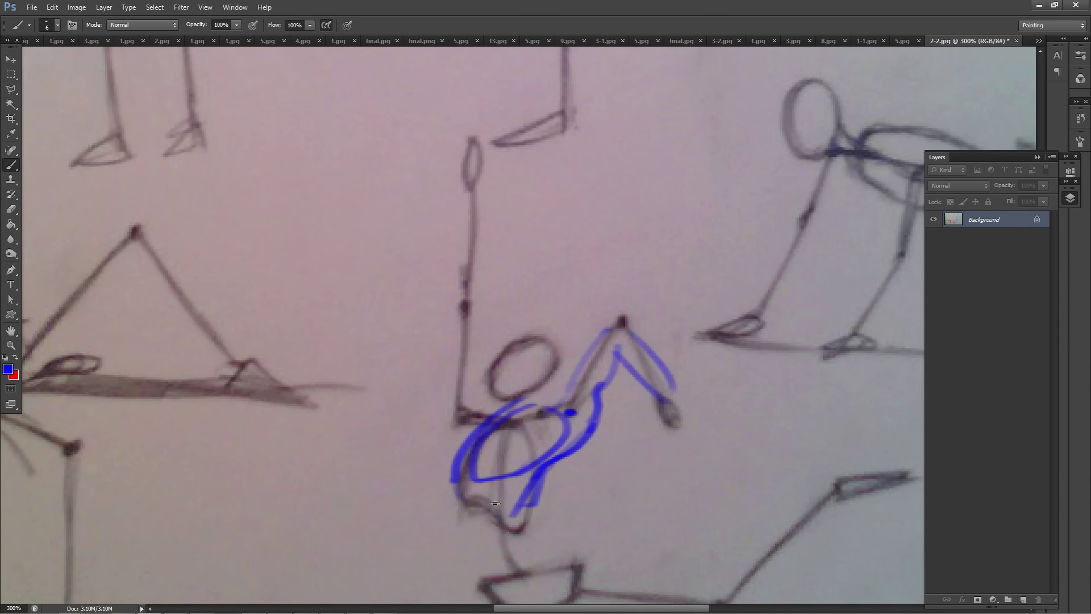
left_click_drag(454, 475, 484, 485)
Step: Add the raised arm's blue contours and a tilted-back head between the leaping figure's arms
mouse_move(901, 119)
left_mouse_down()
mouse_move(824, 205)
mouse_move(861, 160)
left_mouse_up()
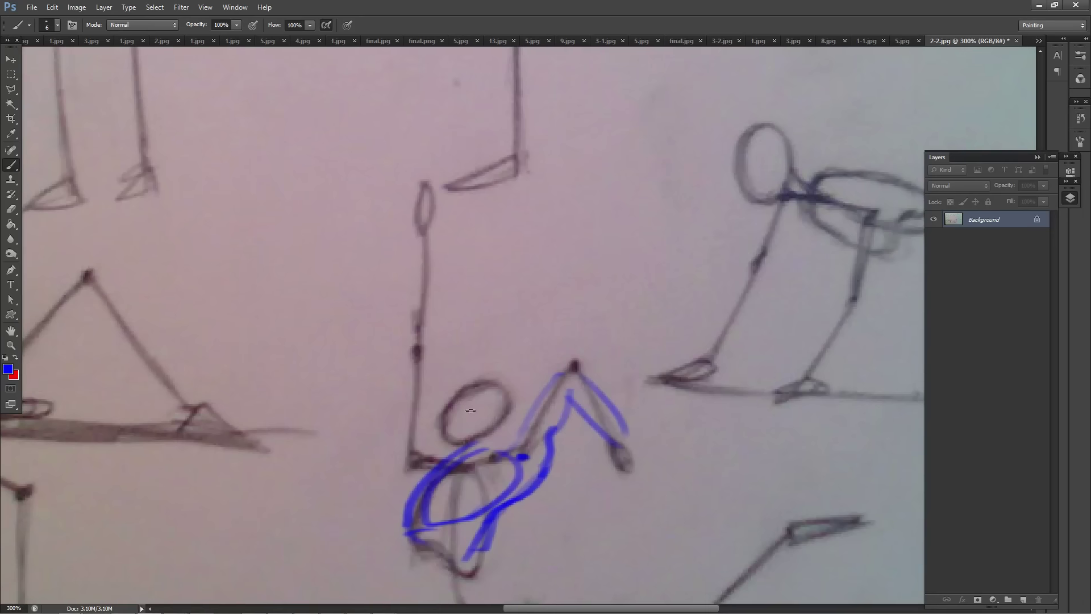
mouse_move(490, 443)
left_mouse_down()
mouse_move(484, 413)
mouse_move(542, 391)
mouse_move(491, 397)
mouse_move(491, 419)
mouse_move(507, 422)
mouse_move(492, 398)
mouse_move(548, 399)
mouse_move(495, 443)
left_mouse_up()
mouse_move(432, 410)
left_mouse_down()
mouse_move(452, 453)
mouse_move(415, 386)
mouse_move(404, 300)
left_mouse_up()
mouse_move(484, 451)
left_mouse_down()
mouse_move(434, 389)
mouse_move(428, 321)
mouse_move(435, 373)
left_mouse_up()
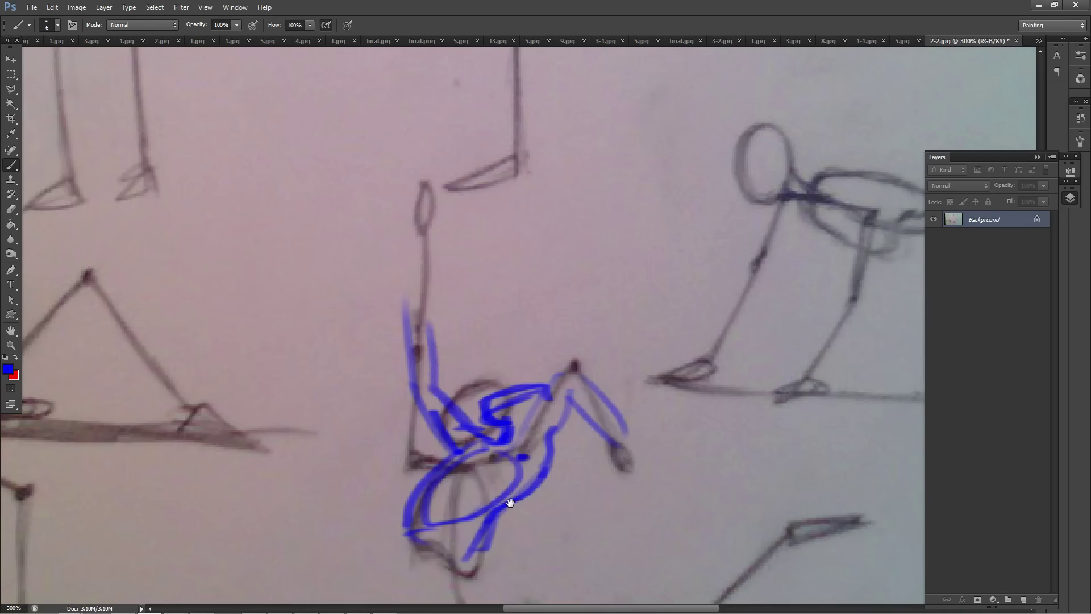
Step: Extend the leaping figure's torso contour downward into a long curved outer line for the lowered leg
left_click_drag(515, 483, 490, 338)
left_click_drag(384, 368, 385, 432)
left_click_drag(468, 421, 457, 395)
mouse_move(377, 430)
left_mouse_down()
mouse_move(417, 348)
mouse_move(350, 480)
mouse_move(329, 557)
left_mouse_up()
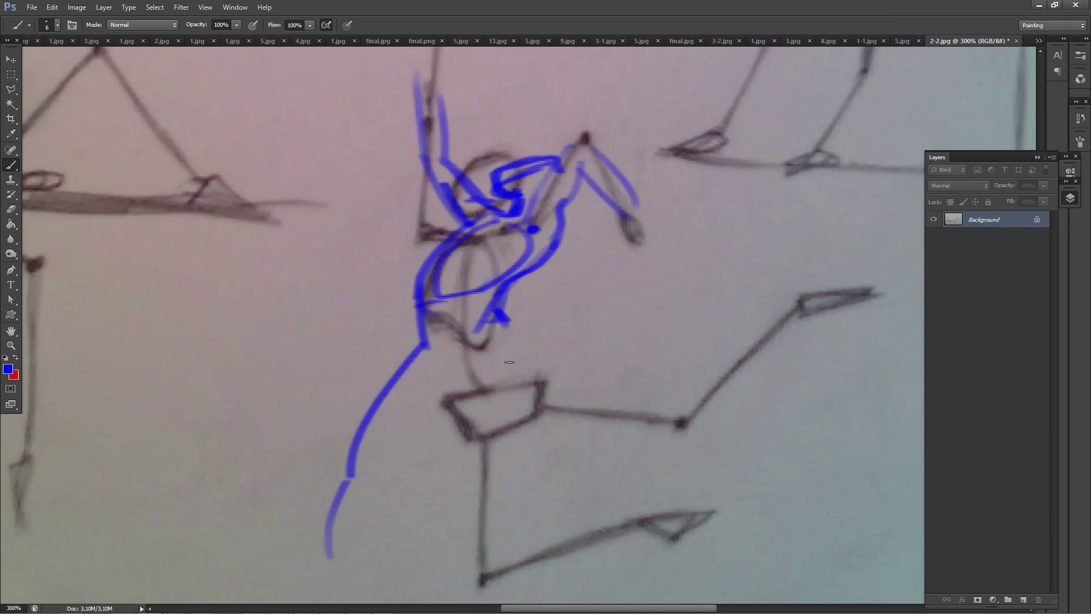
Step: Sketch the leaping figure's waist and hips in blue, then the other leg stretched out sideways with a pointed foot
left_click_drag(428, 355, 454, 372)
mouse_move(500, 319)
left_mouse_down()
mouse_move(517, 346)
mouse_move(478, 359)
mouse_move(492, 392)
mouse_move(482, 382)
mouse_move(549, 443)
left_mouse_up()
mouse_move(512, 355)
left_mouse_down()
mouse_move(569, 405)
mouse_move(588, 440)
left_mouse_up()
mouse_move(561, 451)
left_mouse_down()
mouse_move(611, 483)
mouse_move(586, 446)
mouse_move(702, 504)
mouse_move(678, 509)
mouse_move(770, 509)
left_mouse_up()
mouse_move(682, 490)
left_mouse_down()
mouse_move(713, 484)
mouse_move(770, 508)
left_mouse_up()
Step: Complete the leaping figure's pelvis strokes and draw the lowered leg's inner thigh, calf and ankle contours in blue
scroll(401, 505, "up", 2)
left_click_drag(507, 374, 537, 406)
scroll(441, 500, "down", 3)
mouse_move(476, 307)
left_mouse_down()
mouse_move(479, 323)
mouse_move(500, 333)
mouse_move(422, 406)
mouse_move(341, 531)
mouse_move(369, 567)
mouse_move(363, 503)
left_mouse_up()
left_click_drag(370, 567, 363, 507)
scroll(795, 131, "up", 2)
scroll(806, 157, "right", 2)
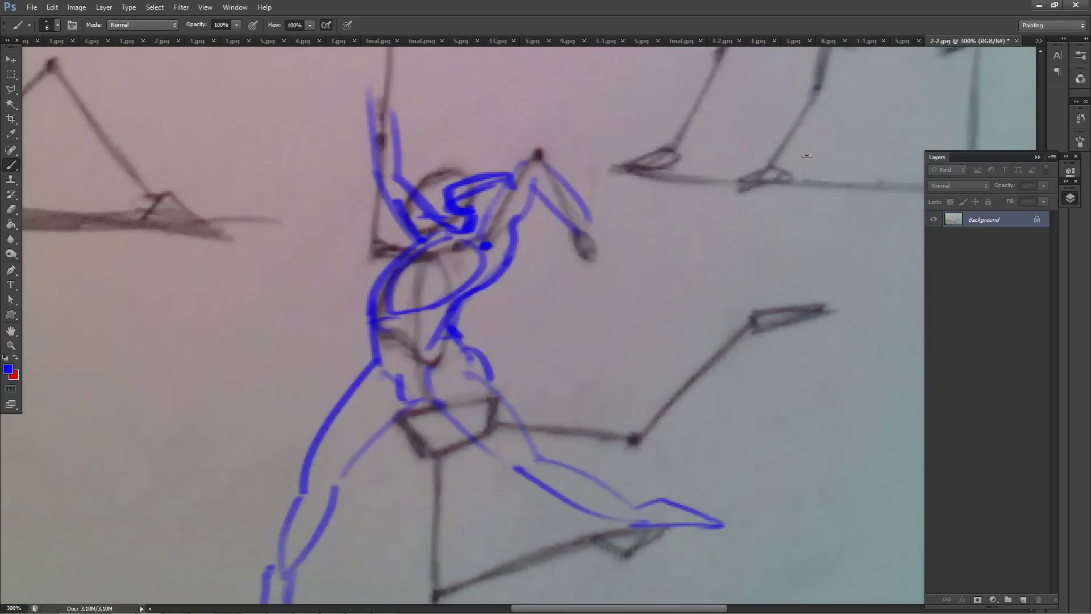
Step: Switch back to the participant's folder, view 345.jpg, and return to the list of participant folders
left_click(1038, 6)
left_click(1077, 6)
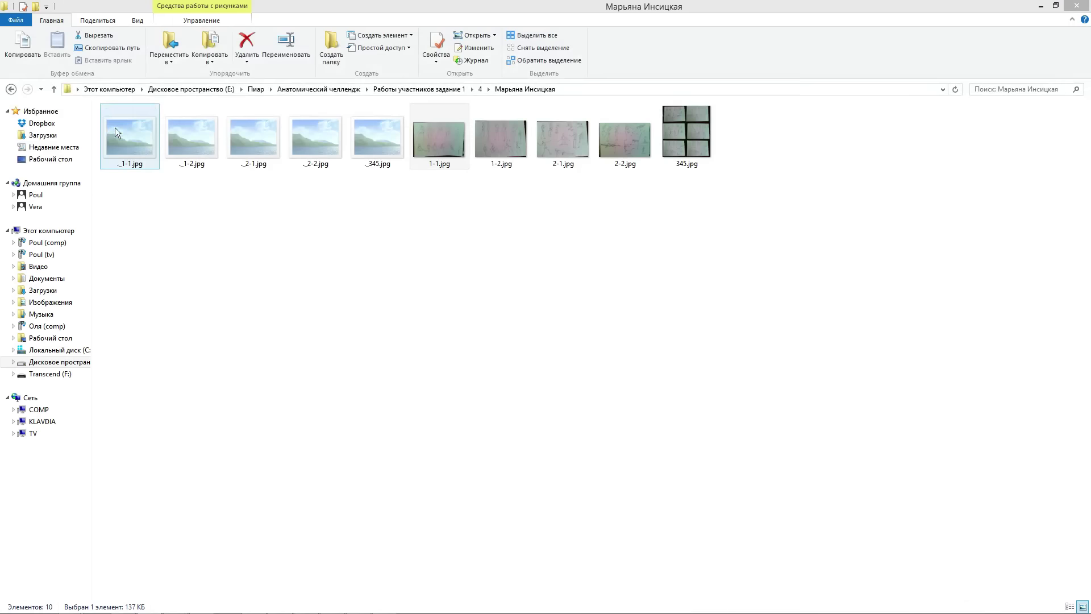
double_click(690, 141)
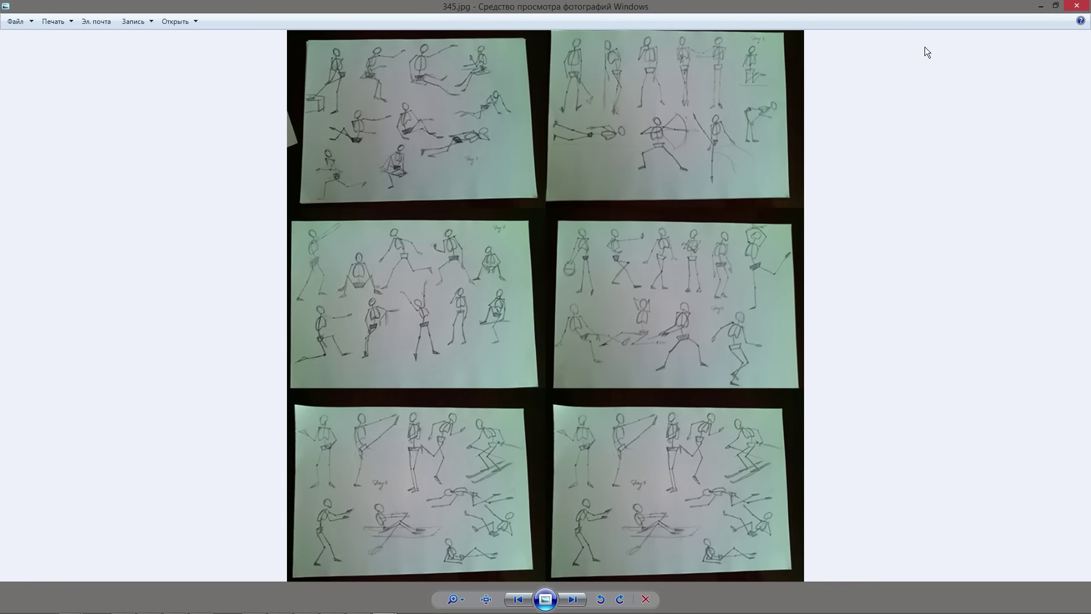
key("alt+F4")
left_click(10, 90)
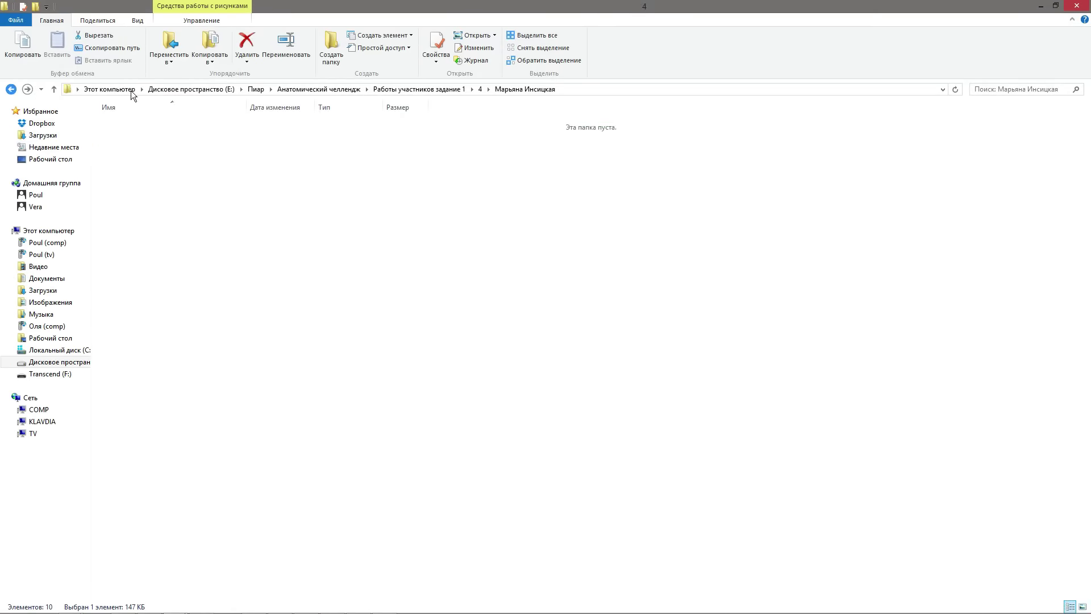
Step: Open the next participant's folder, look through the drawings from 1.jpg to 3-2.jpg, and go back to 3-1.jpg
left_click(178, 197)
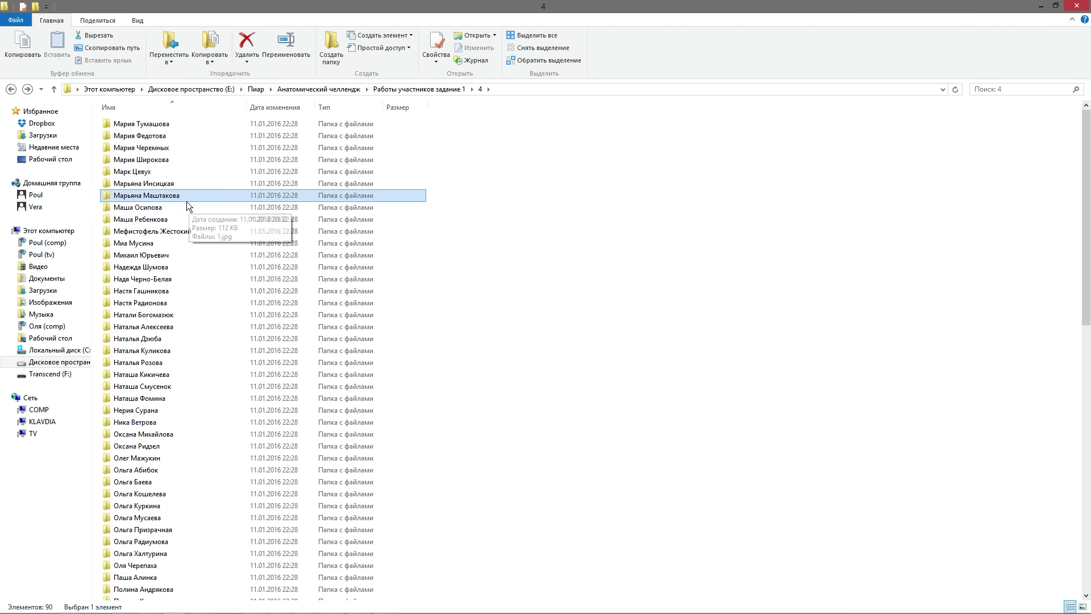
double_click(173, 196)
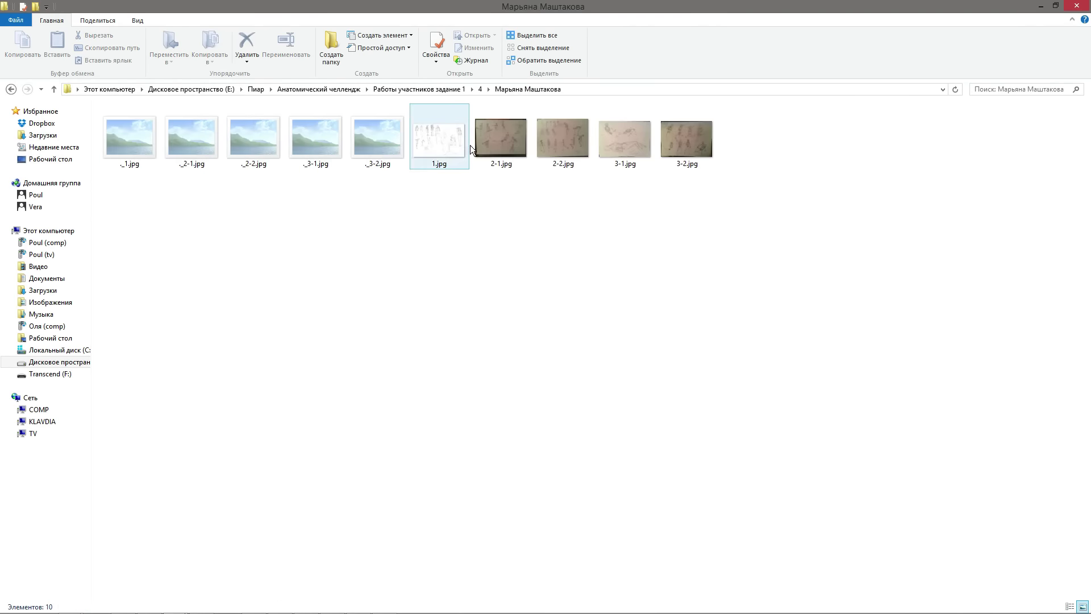
double_click(438, 146)
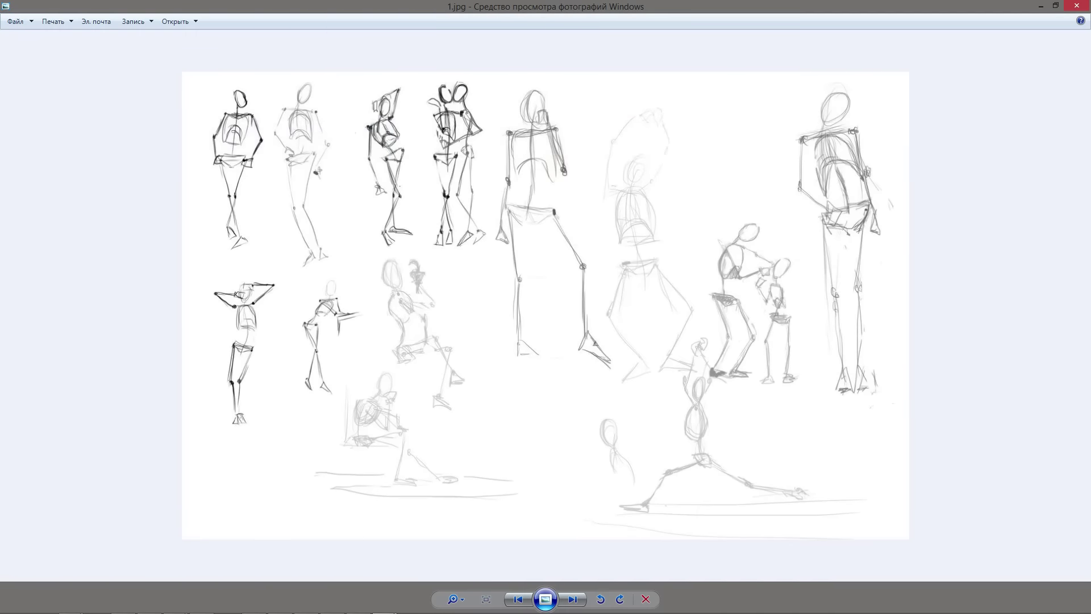
key("Right")
key("Right")
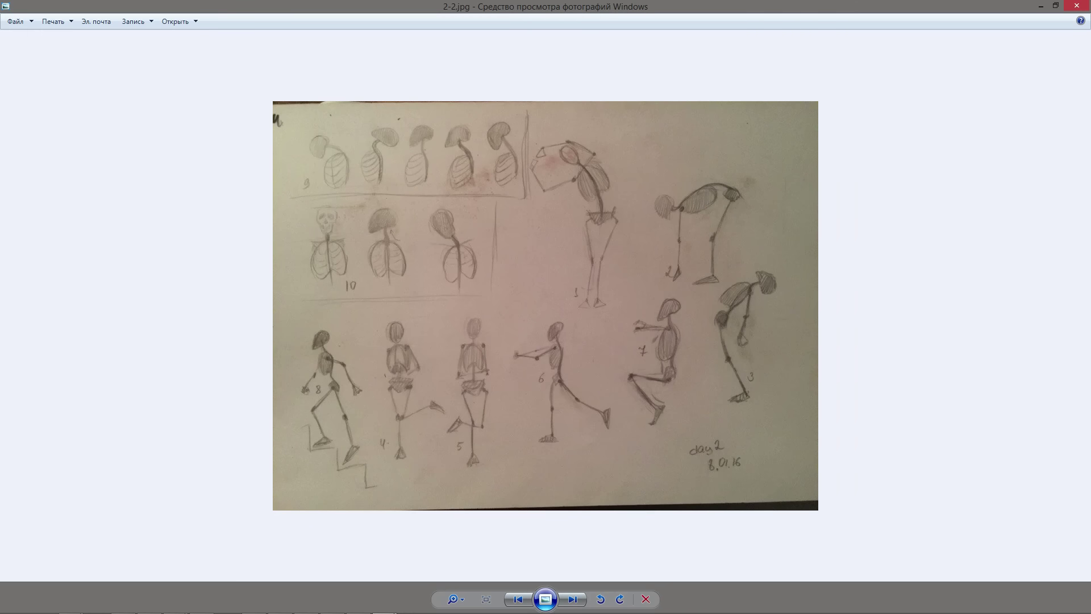
key("Right")
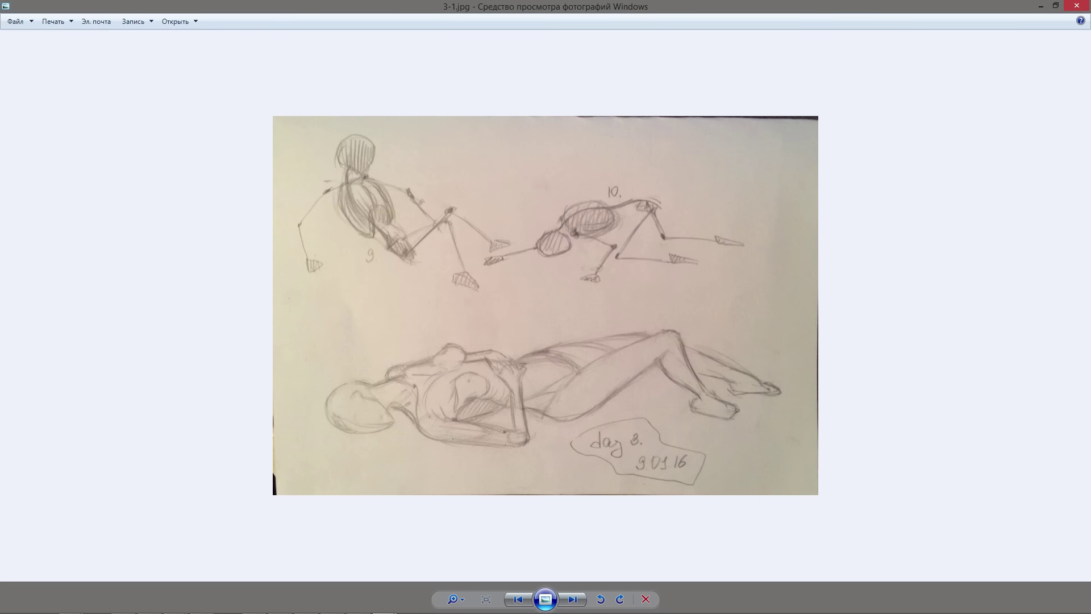
key("Right")
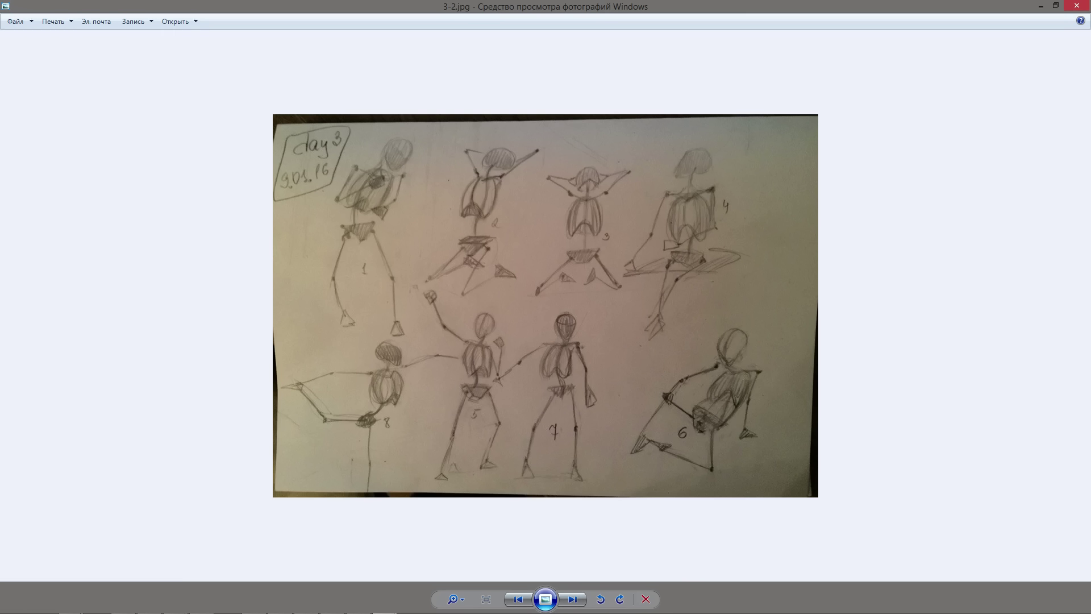
key("Left")
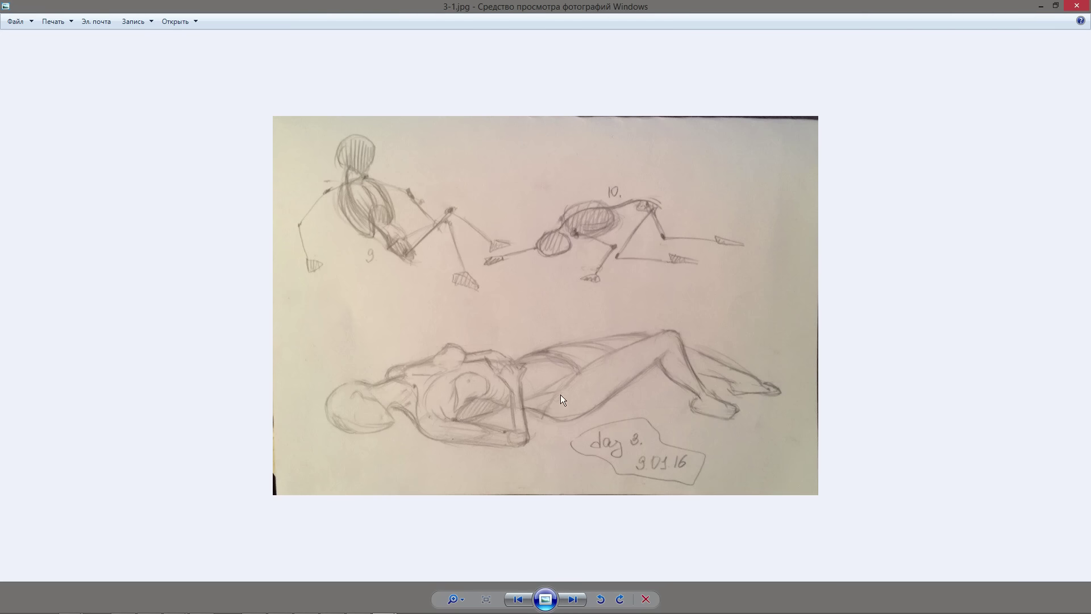